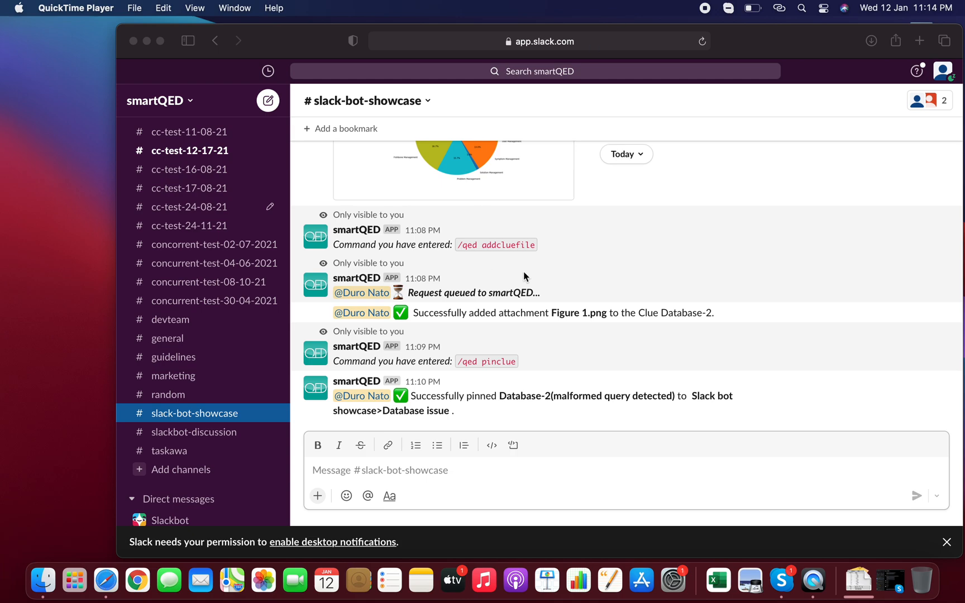
- Run /qed assign and assign the third listed collaborator to the cause path Slack bot showcase>Application issue
left_click(395, 464)
type("/qed assign")
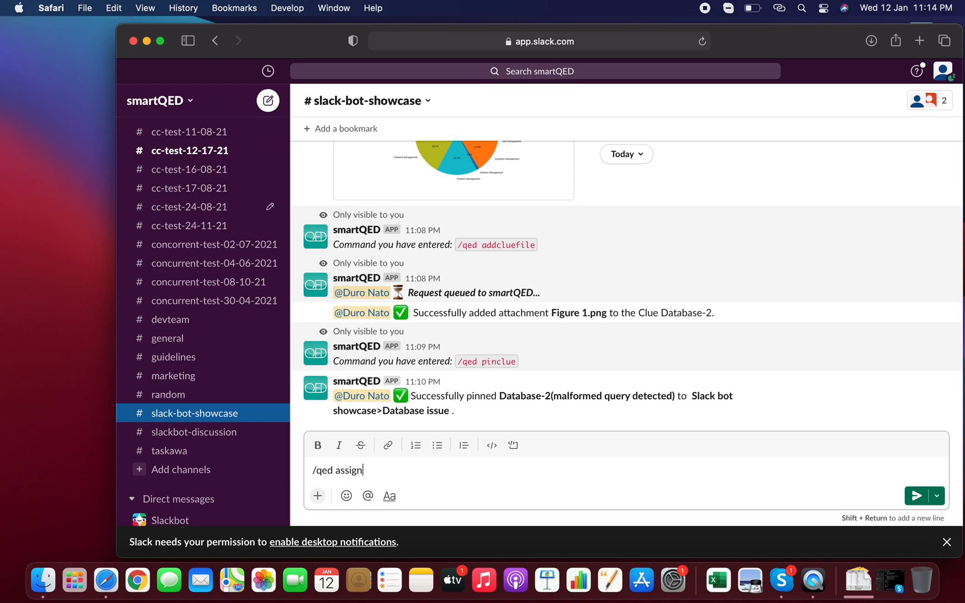
key("Return")
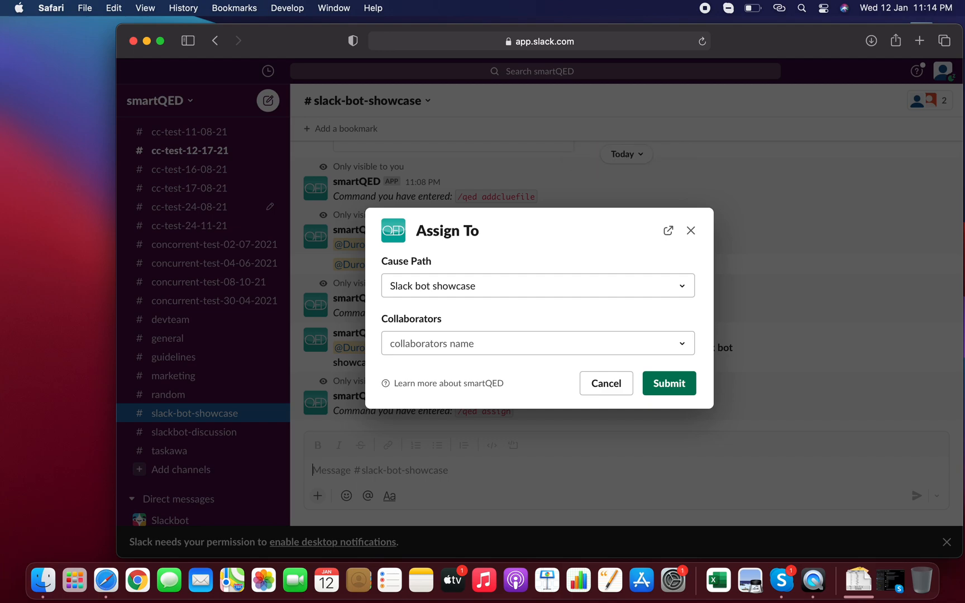
left_click(546, 286)
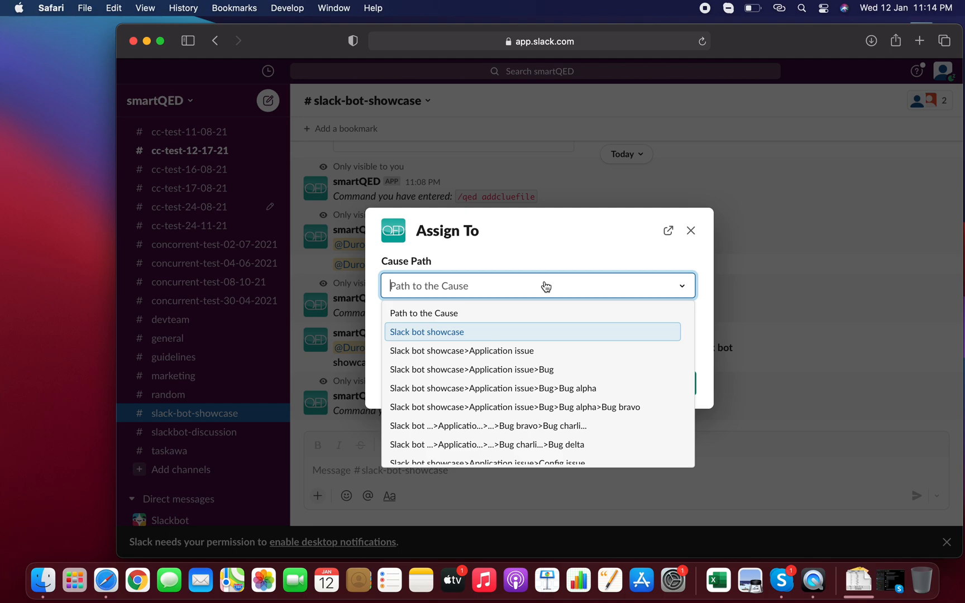
left_click(493, 352)
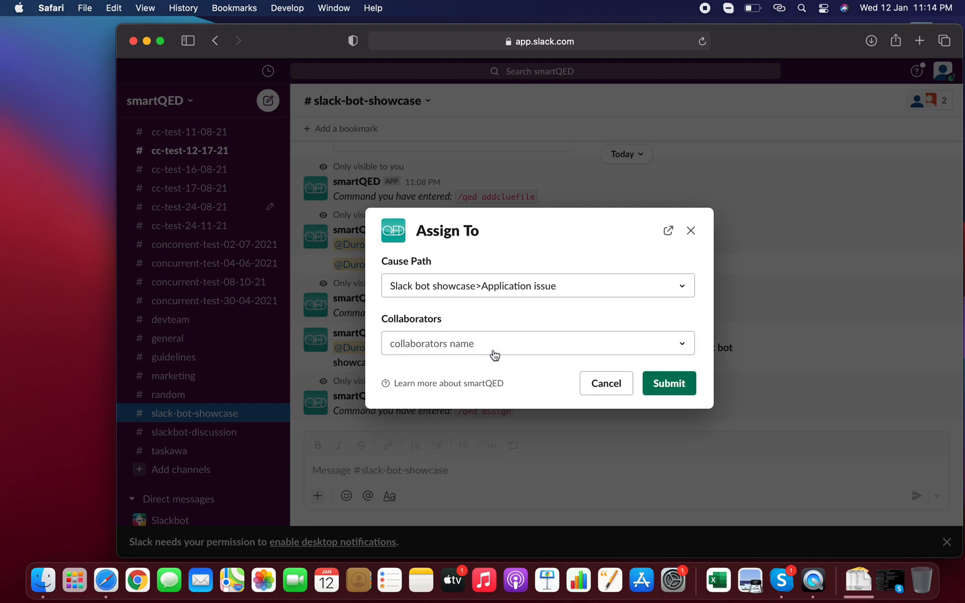
left_click(518, 349)
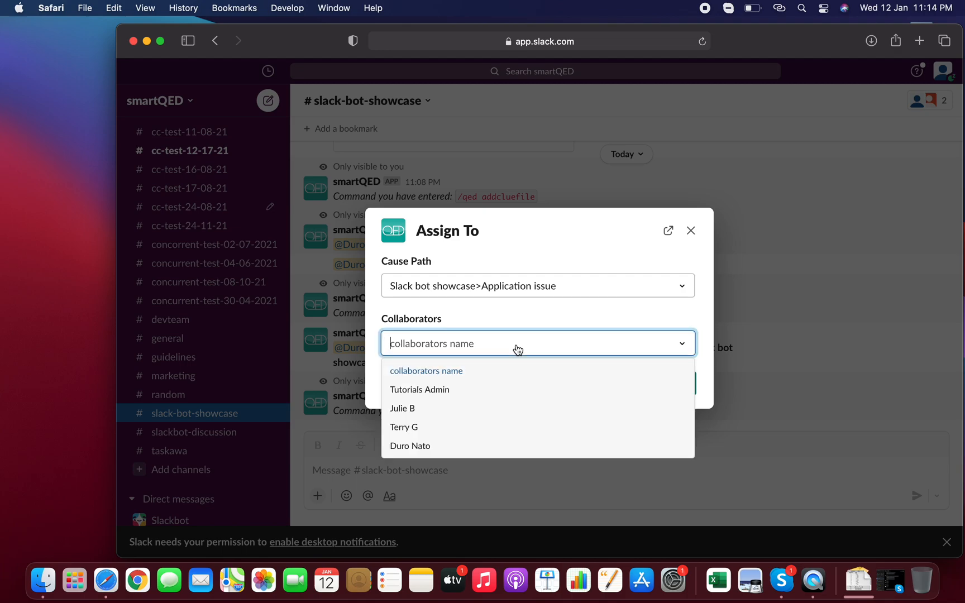
left_click(423, 428)
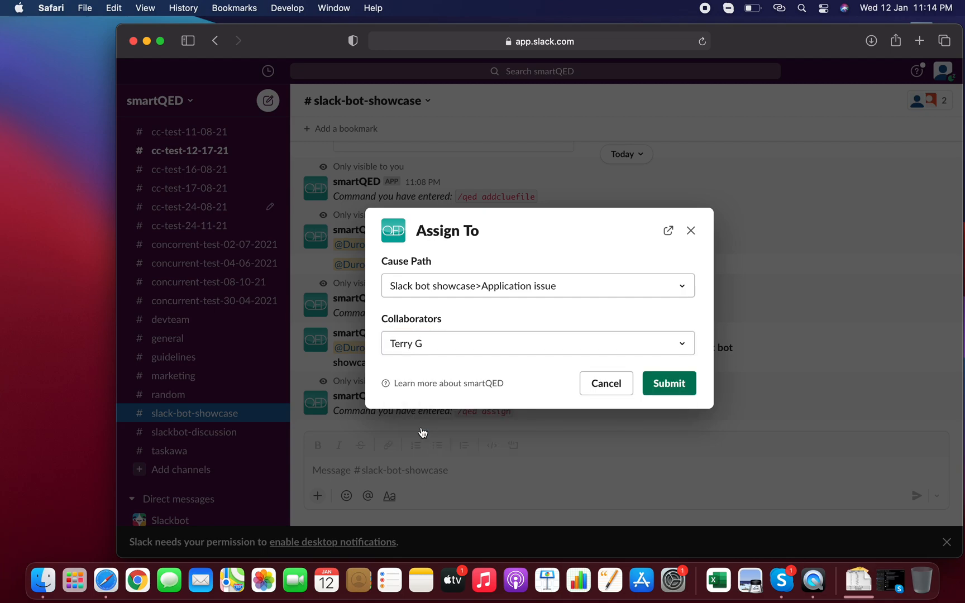
left_click(677, 389)
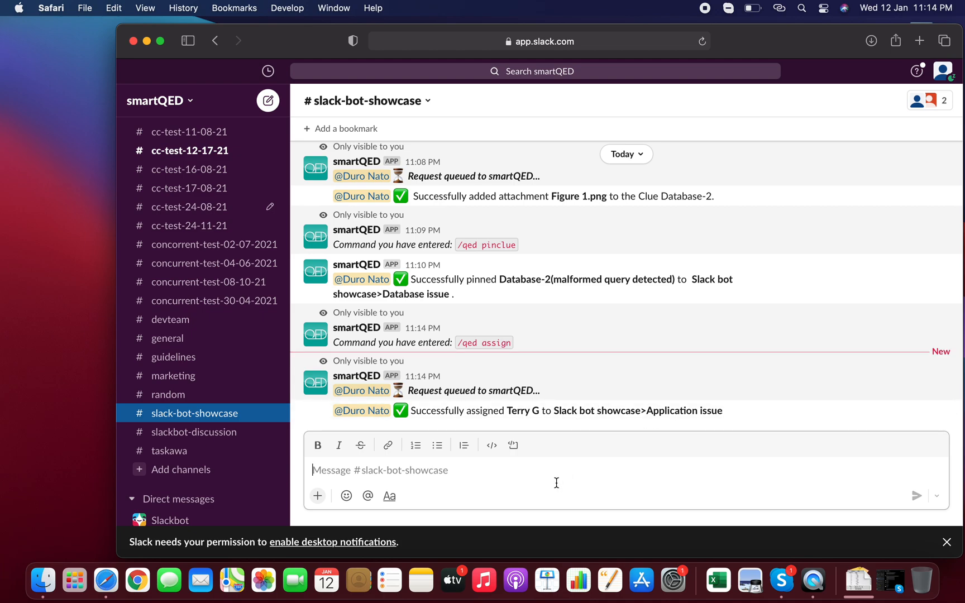
- Run /qed assign again and set the cause path to Slack bot showcase>Database issue
type("/qed")
key("Return")
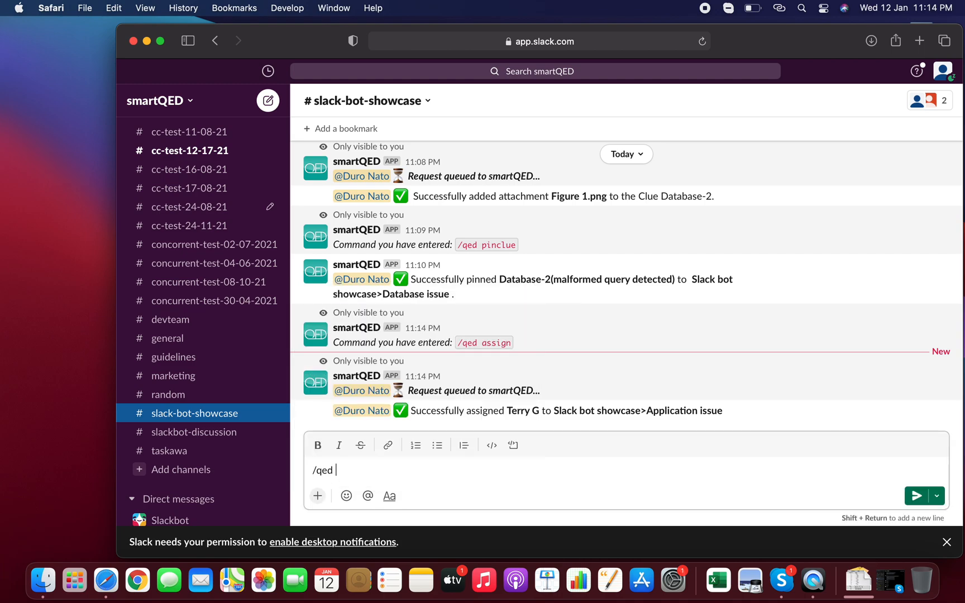
type("assign")
key("Return")
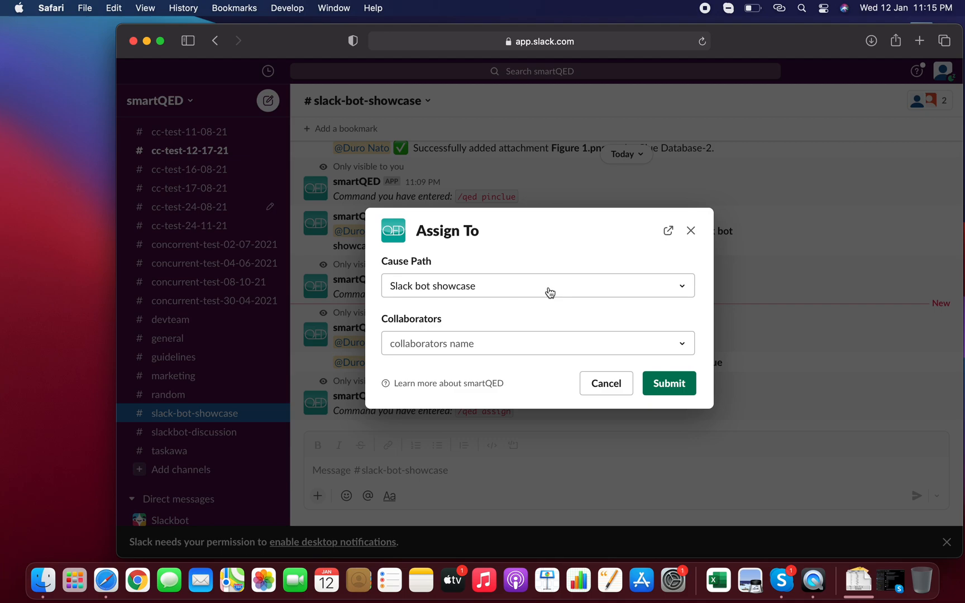
left_click(550, 292)
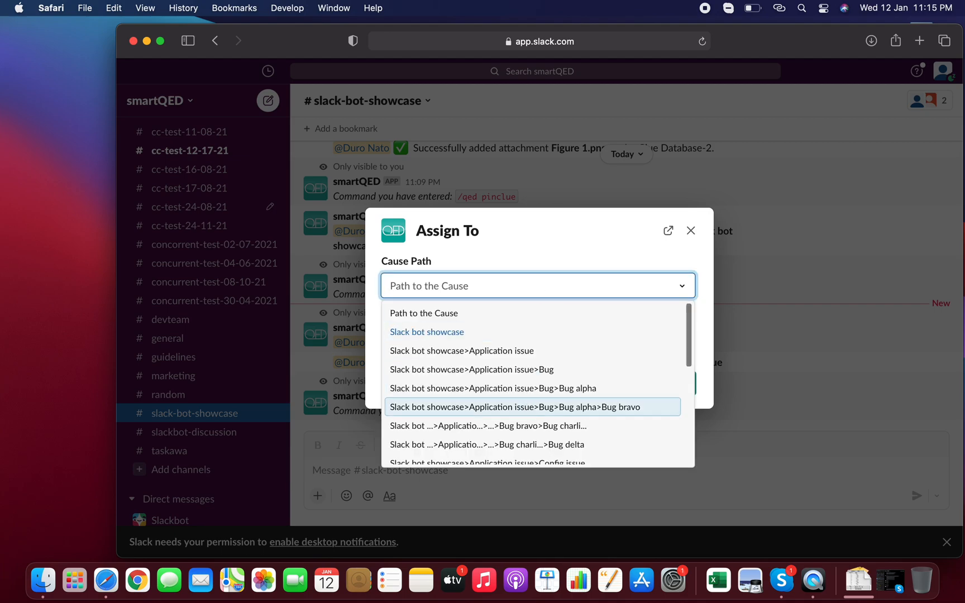
key("Down")
key("Down")
key("Down")
key("Down")
key("Down")
key("Down")
key("Down")
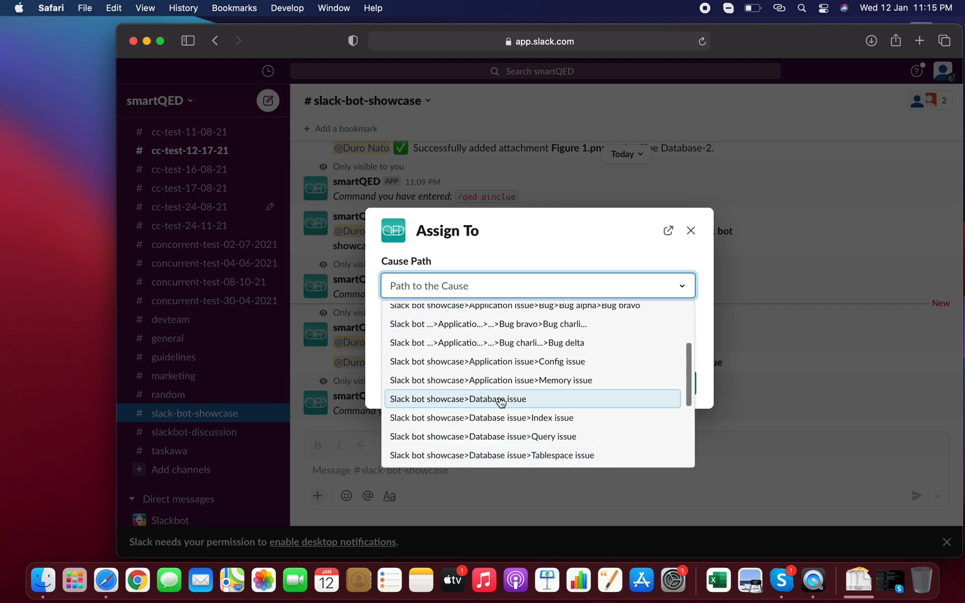
left_click(499, 400)
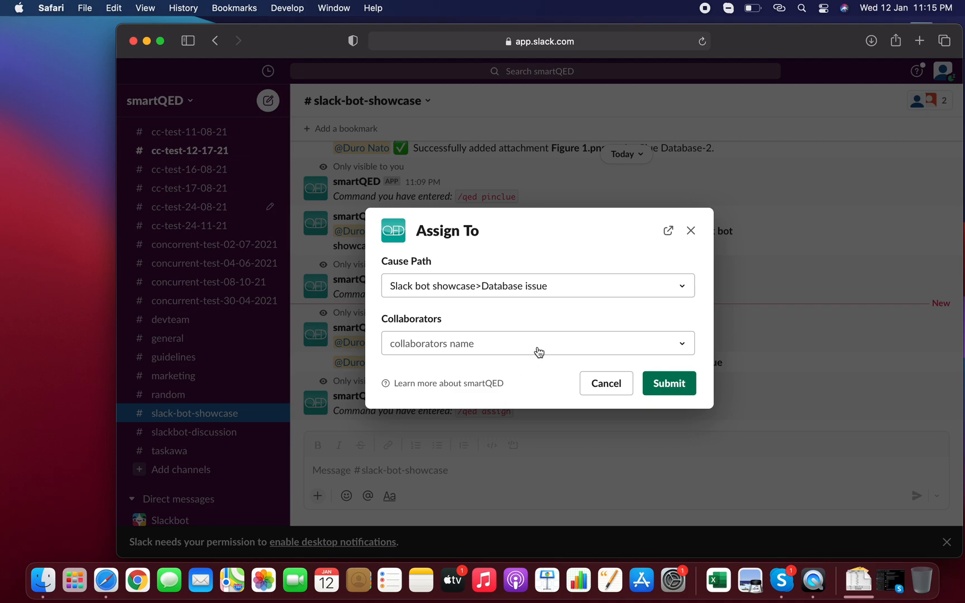
- Choose the second listed person as the collaborator for the Database issue and submit the assignment
left_click(562, 347)
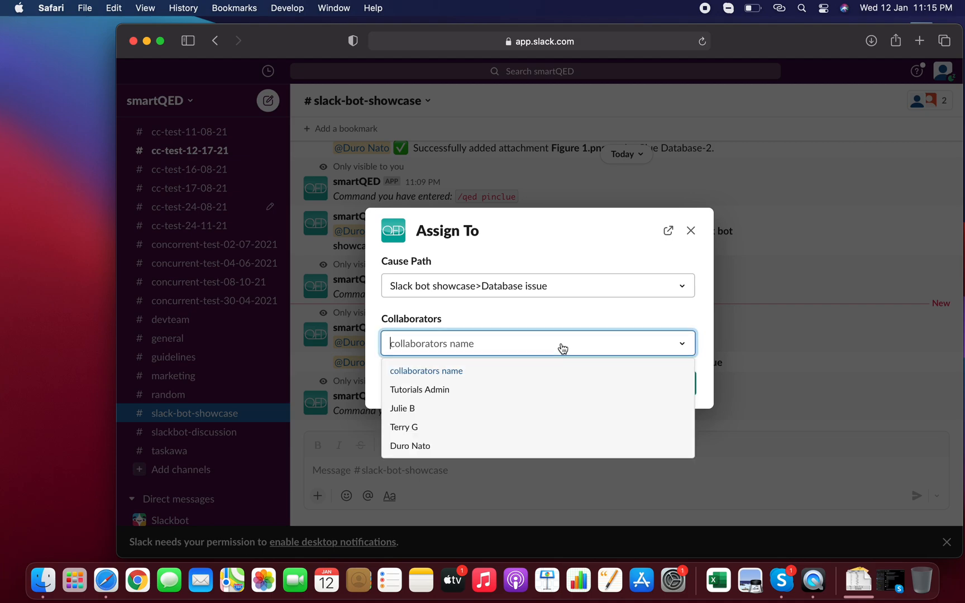
left_click(430, 413)
left_click(663, 385)
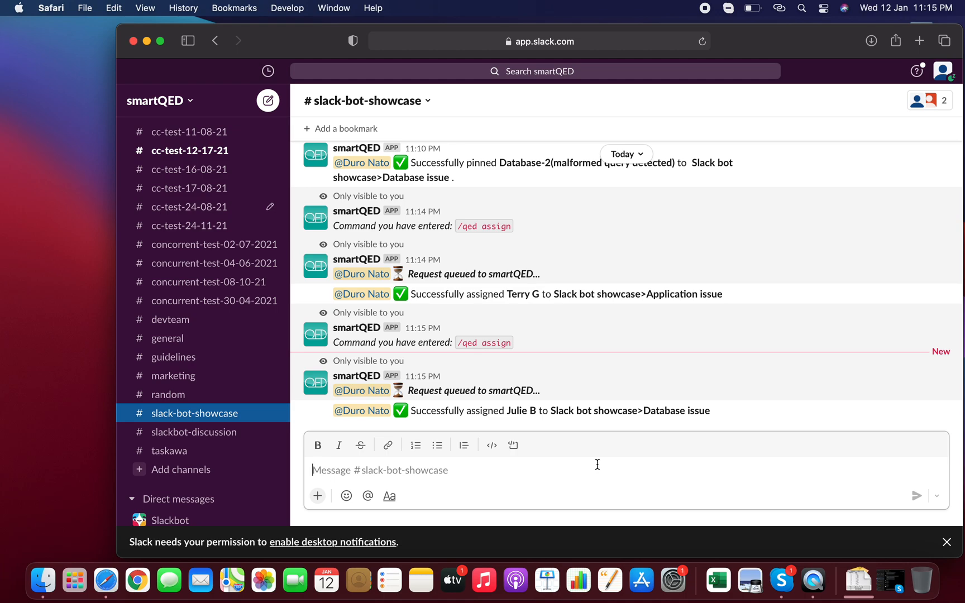
- Run /qed commander and assign Tutorials Admin as the commander of the problem
type("/qed")
key("Return")
type("comm")
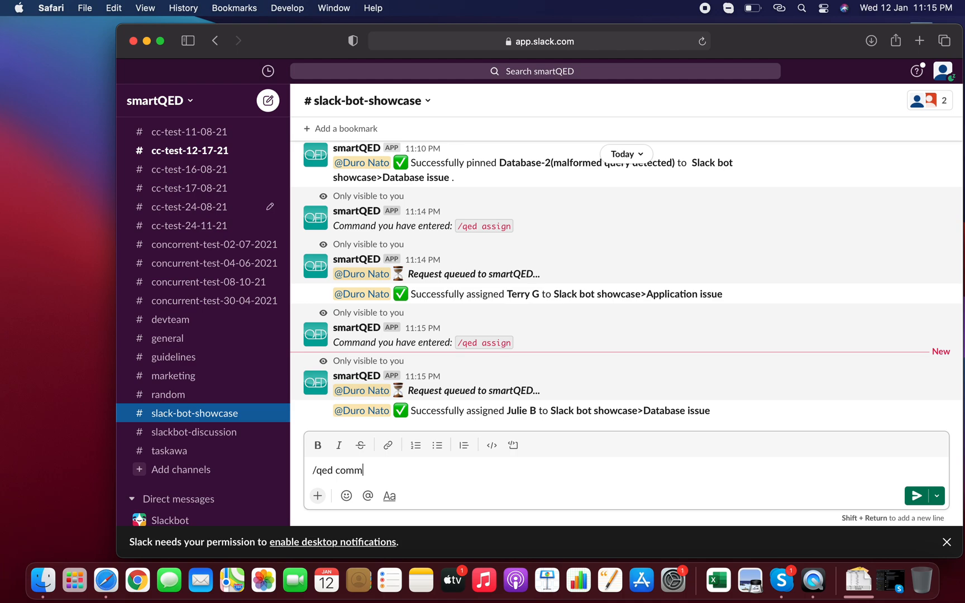
type("ander")
key("Return")
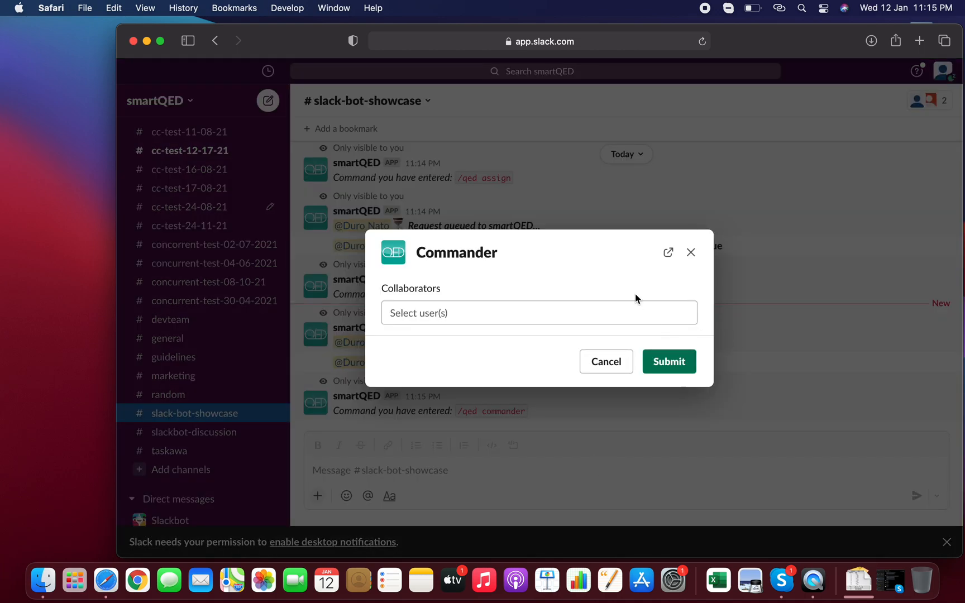
left_click(631, 312)
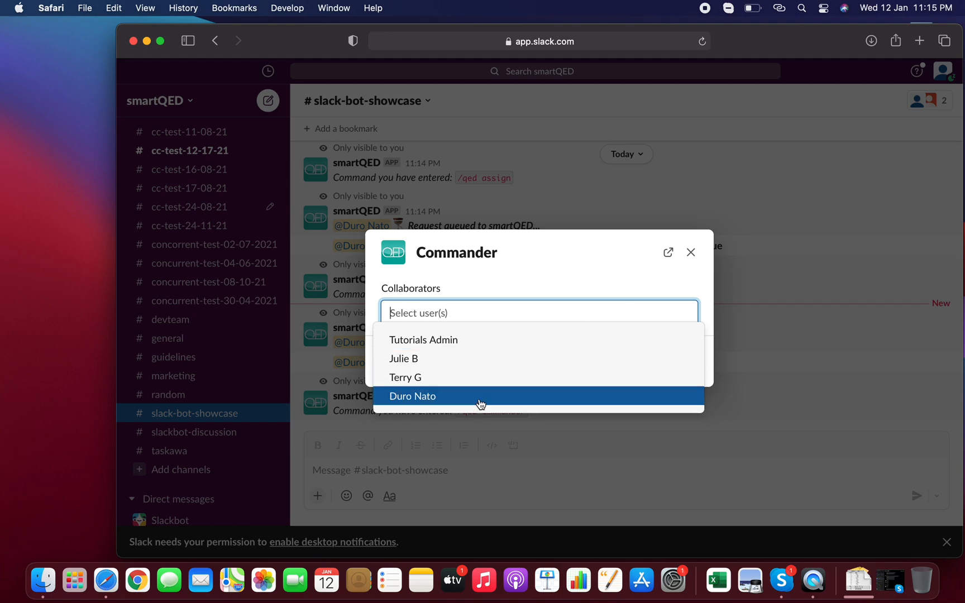
left_click(486, 341)
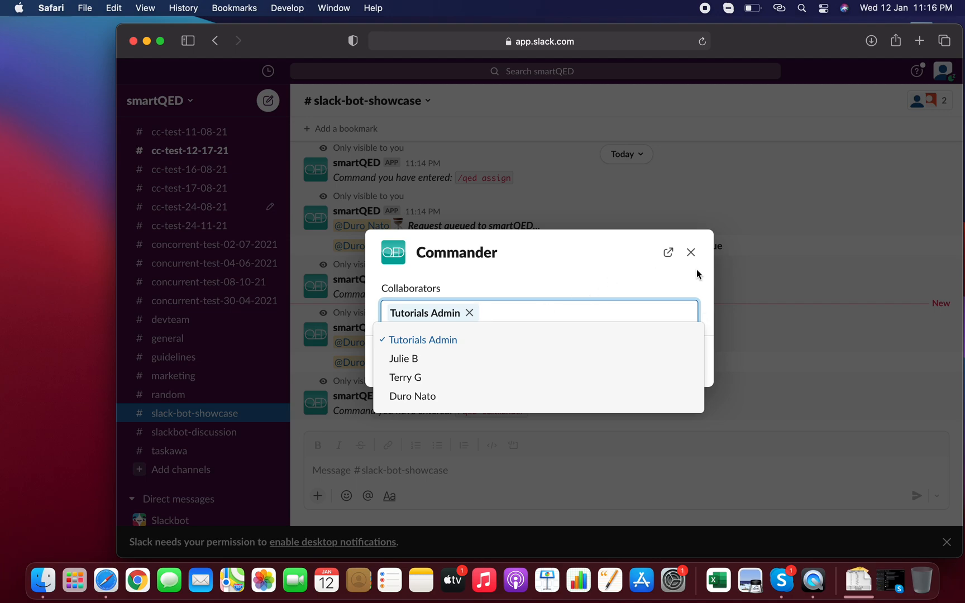
left_click(684, 278)
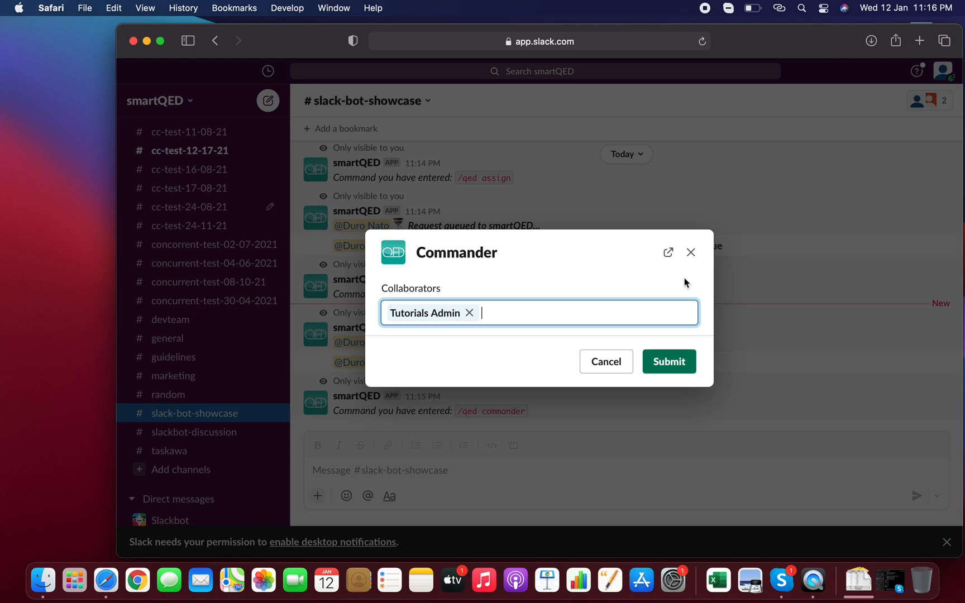
left_click(668, 362)
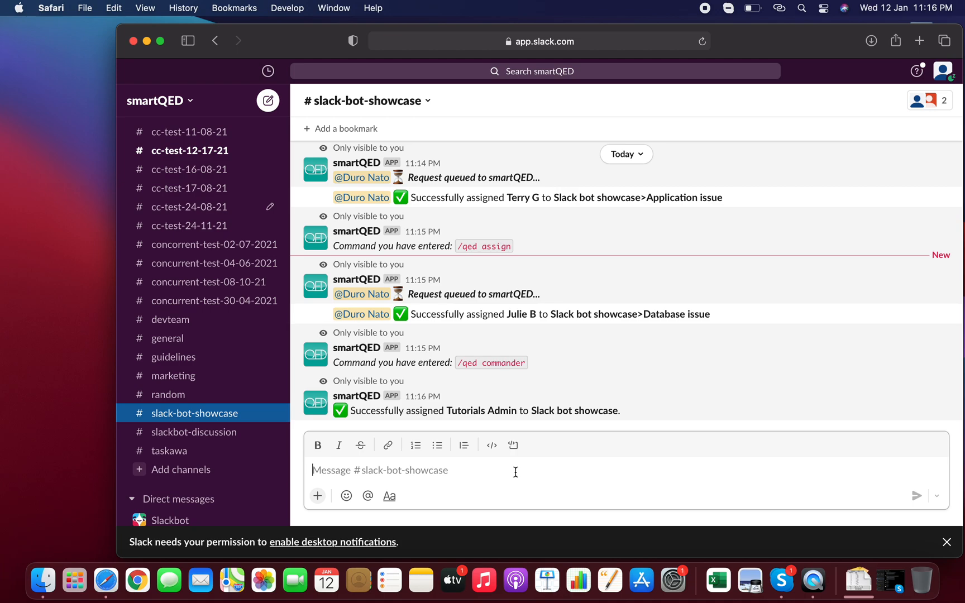
- Run /qed setstatus to set Slack bot showcase>Application issue to Maybe a cause, and view the posted fishbone snapshot enlarged
type("/qed")
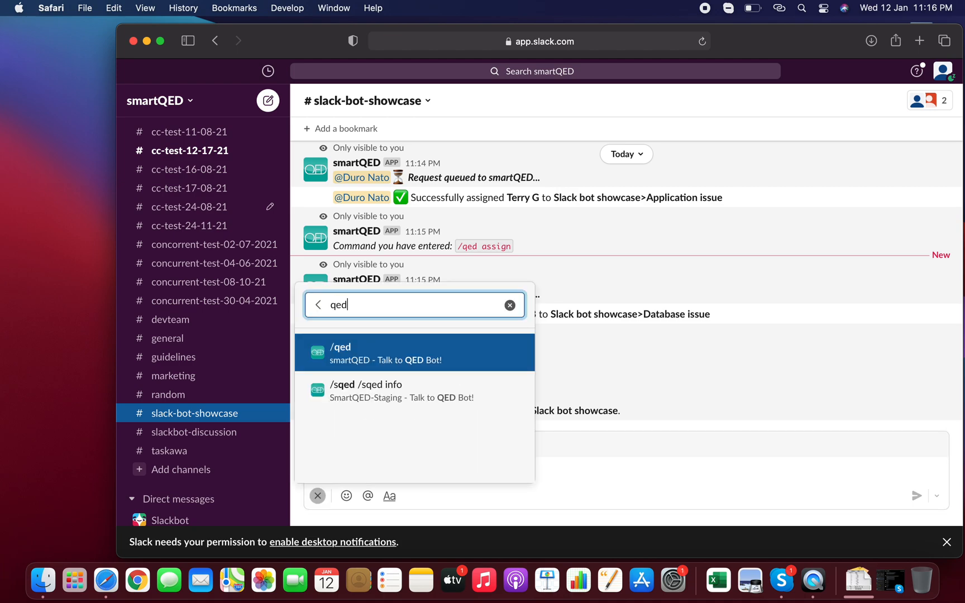
key("Return")
type("setstatus")
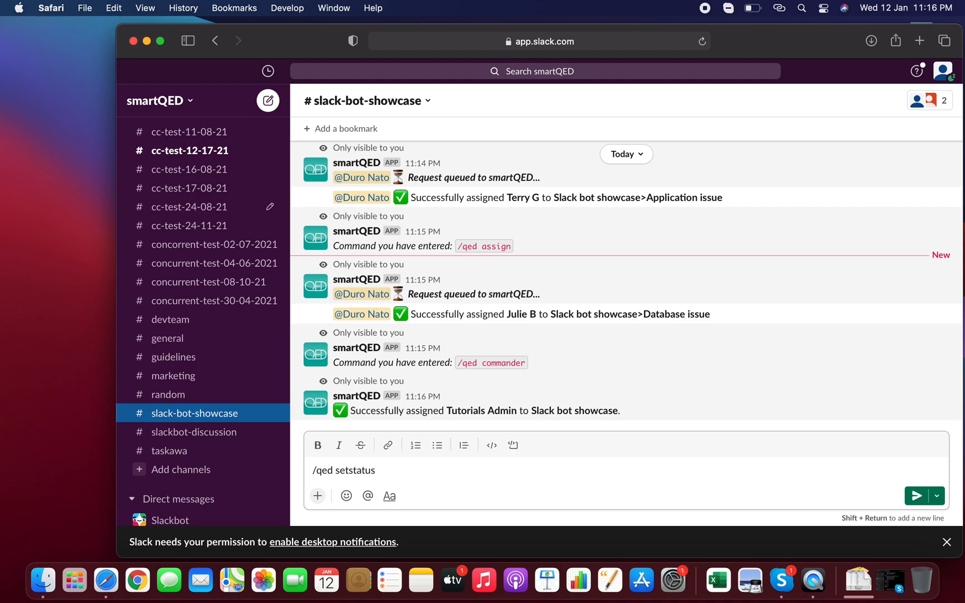
key("Return")
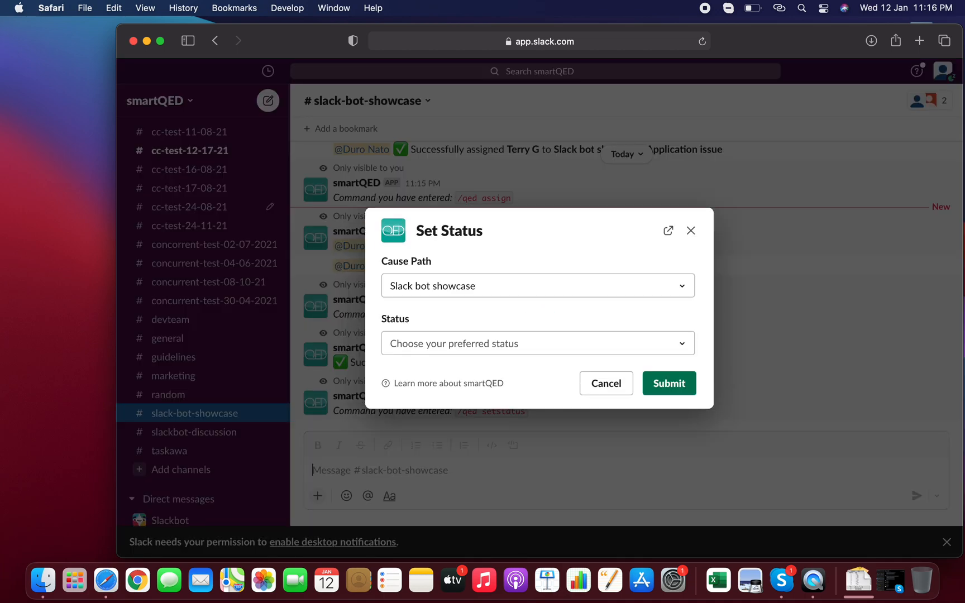
left_click(646, 289)
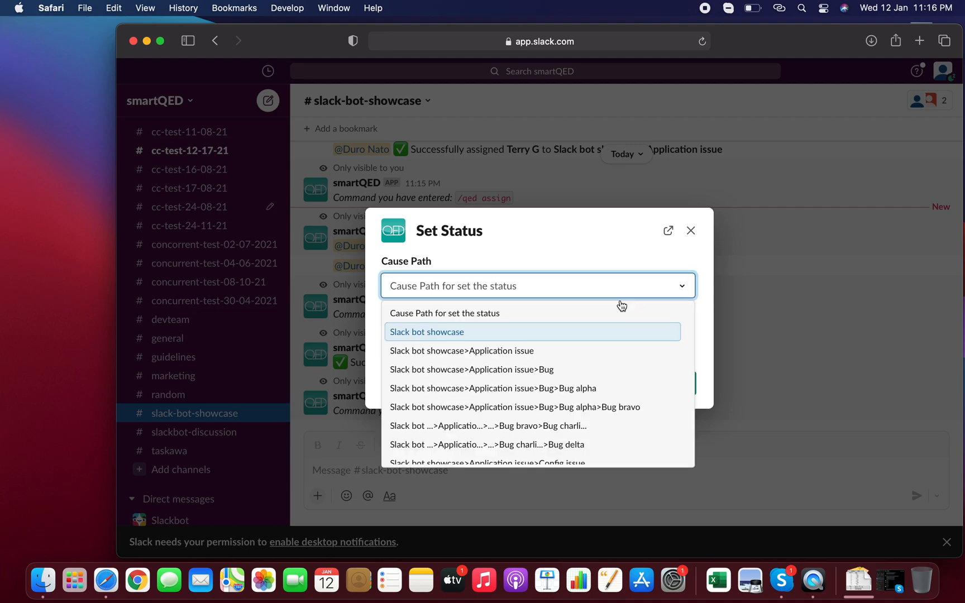
left_click(556, 351)
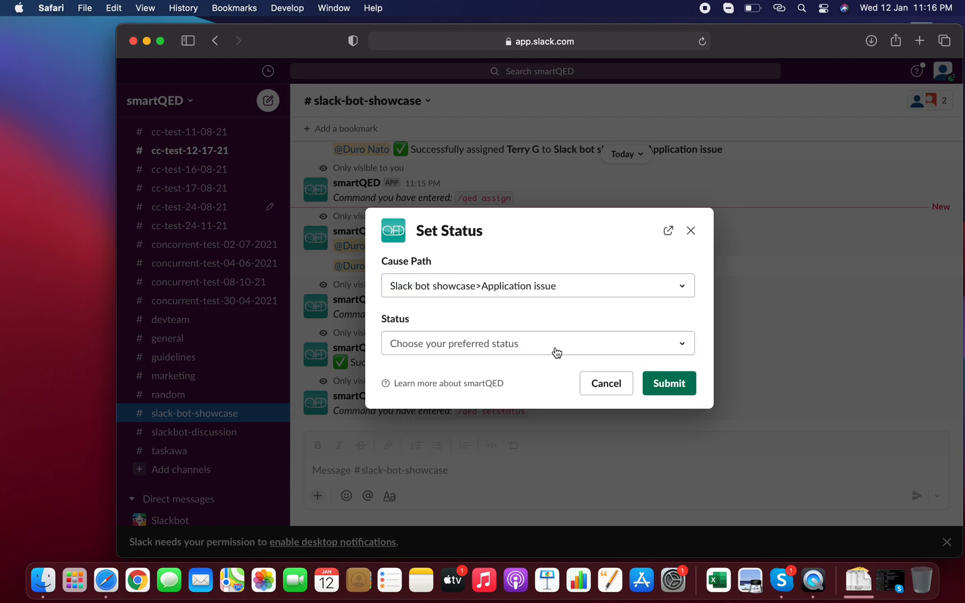
left_click(625, 347)
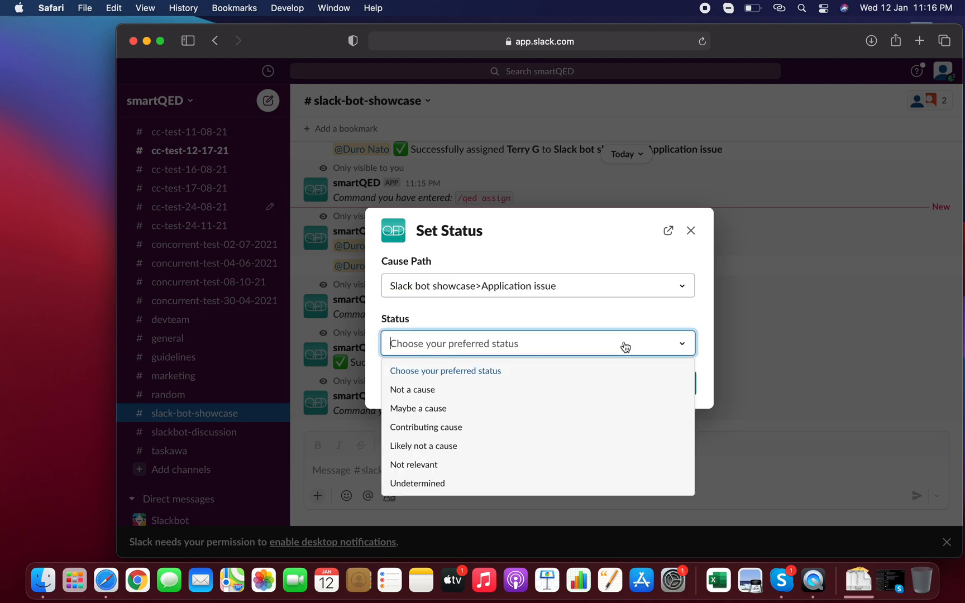
left_click(508, 413)
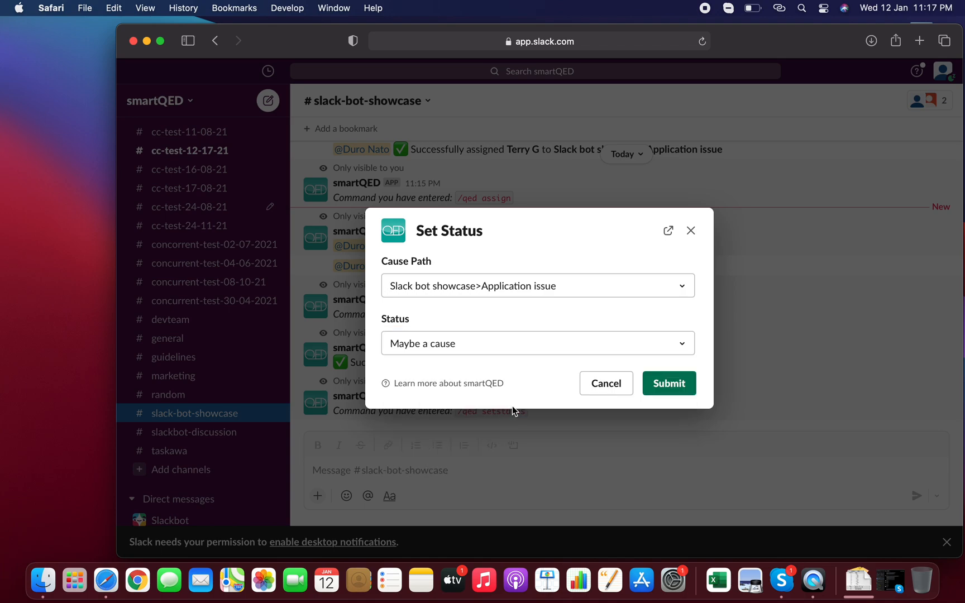
left_click(660, 388)
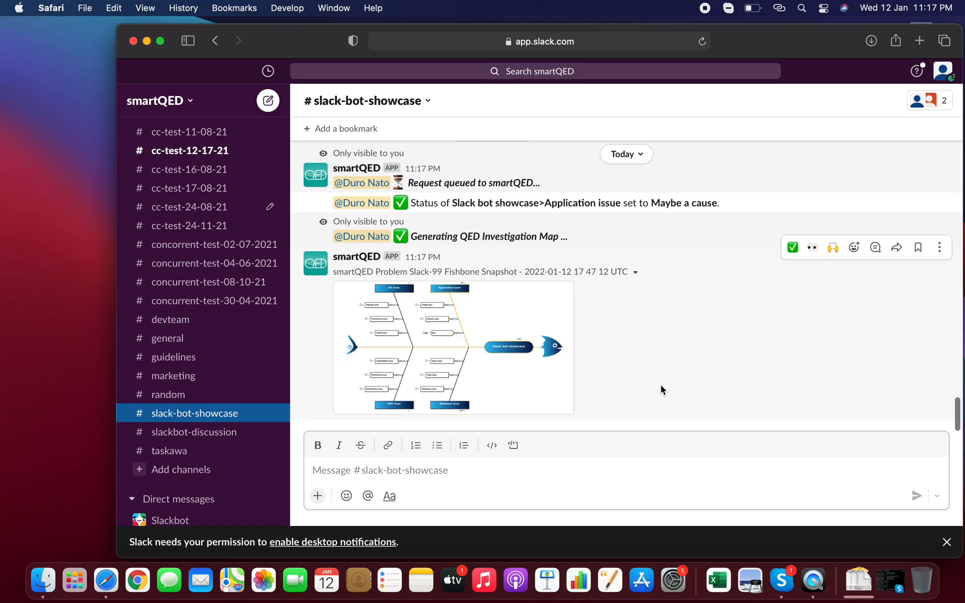
left_click(478, 321)
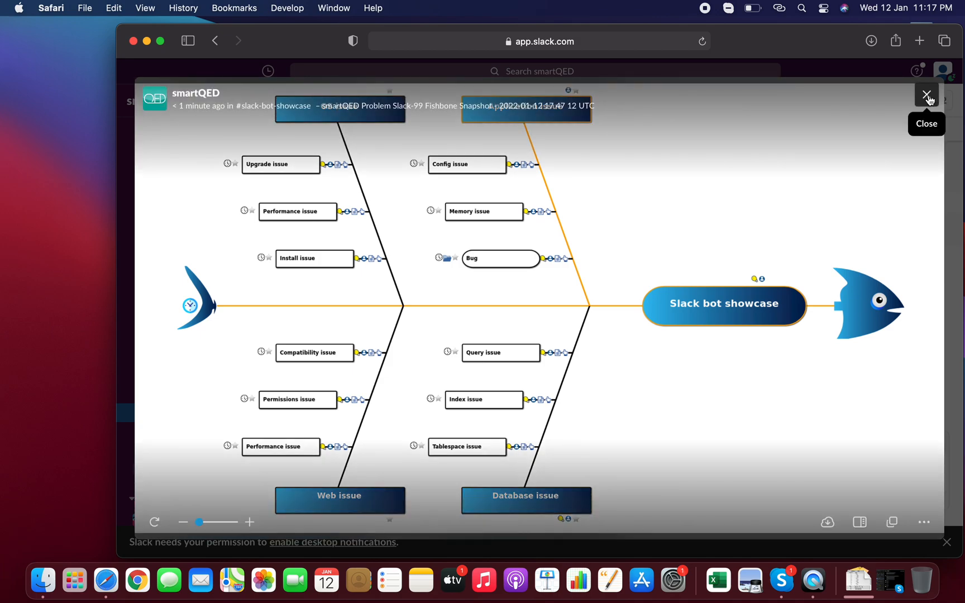
left_click(926, 96)
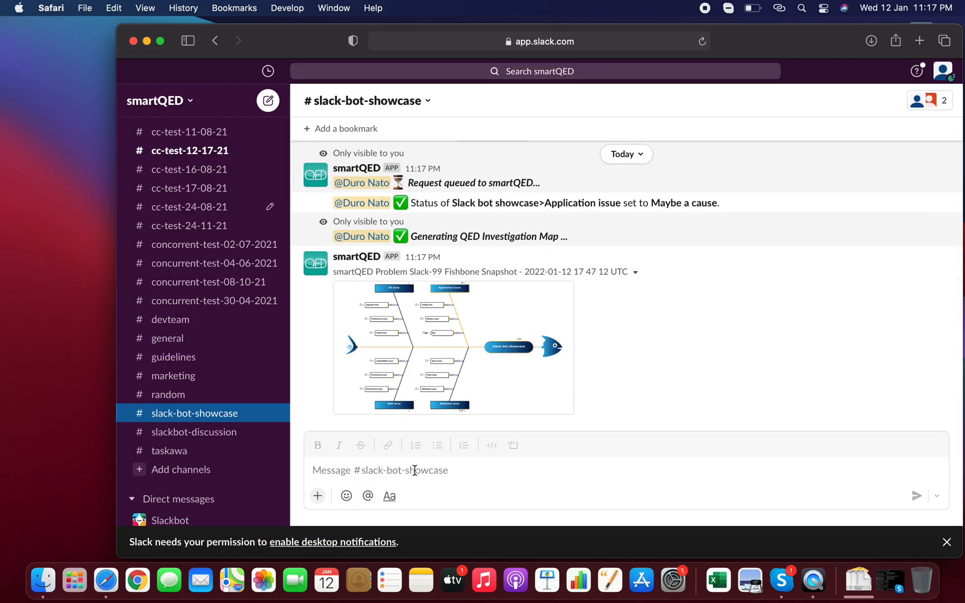
- Run /qed setstatus to set Slack bot showcase>Application issue to Contributing cause, and view the posted fishbone snapshot enlarged
type("/qed")
key("Return")
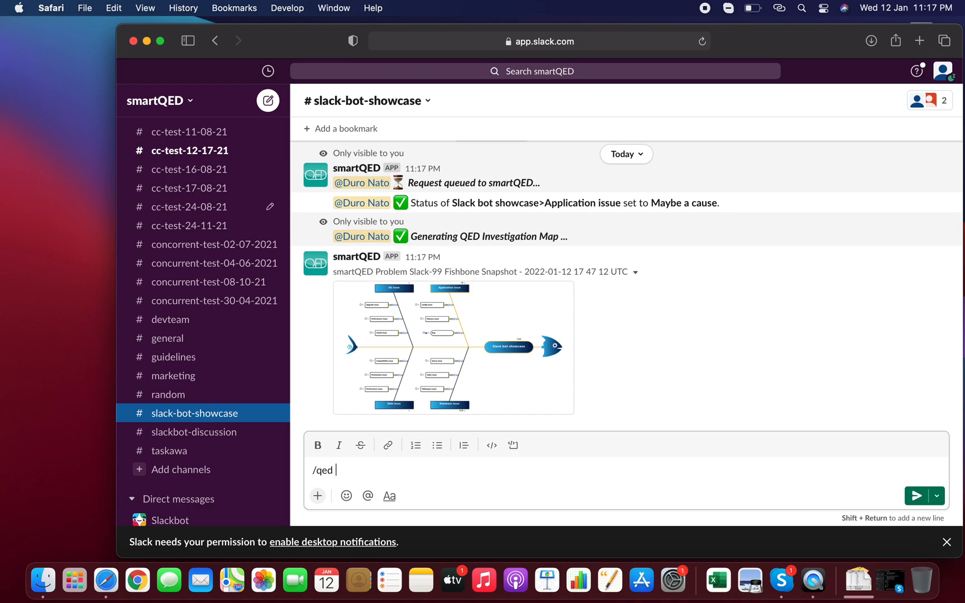
type("setstatus")
key("Return")
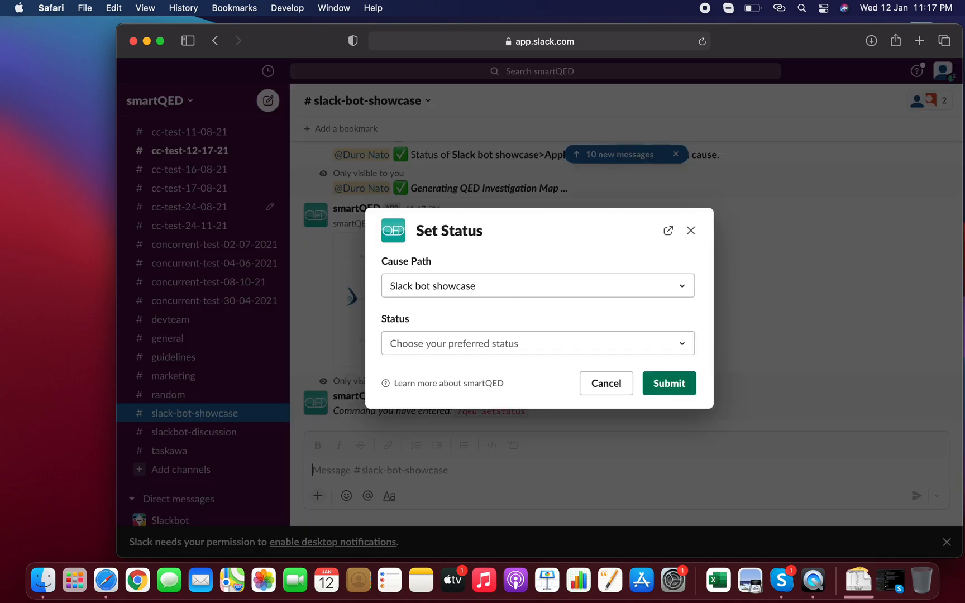
left_click(629, 287)
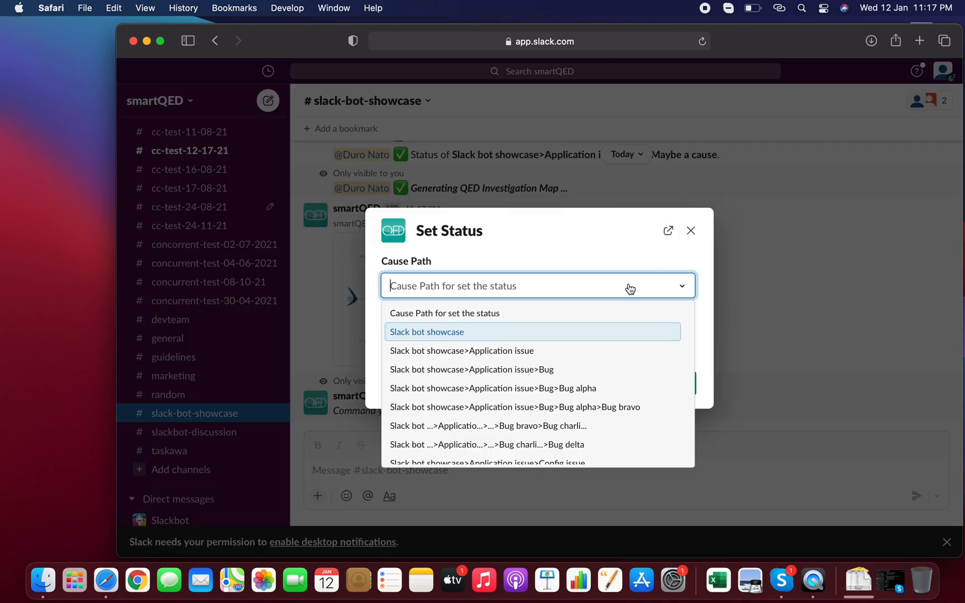
left_click(545, 351)
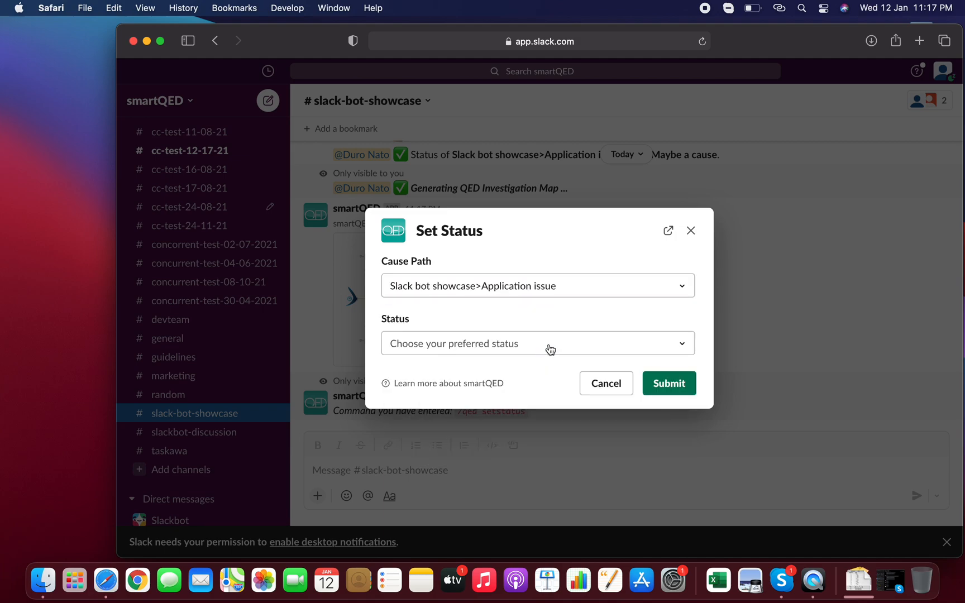
left_click(549, 349)
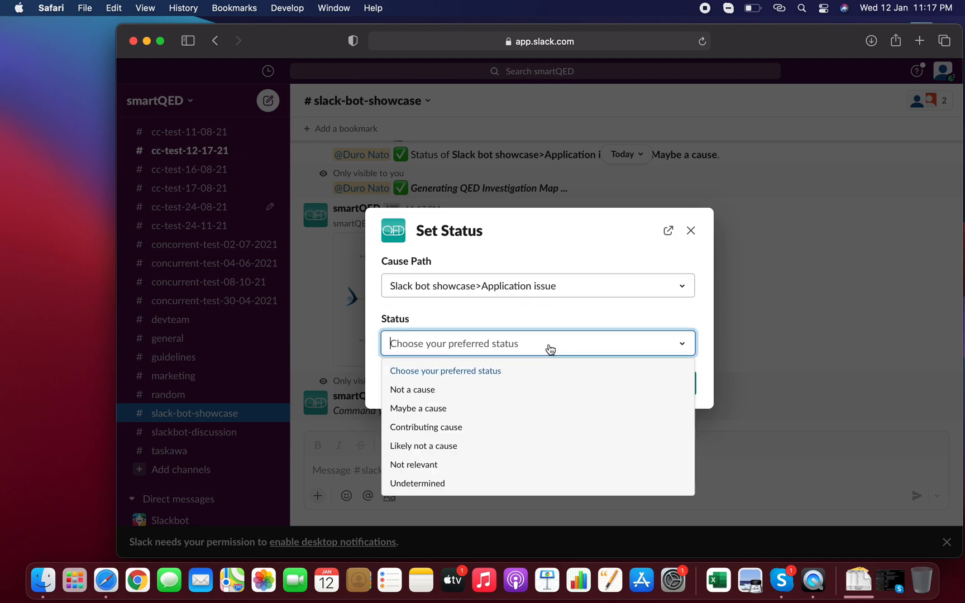
left_click(450, 430)
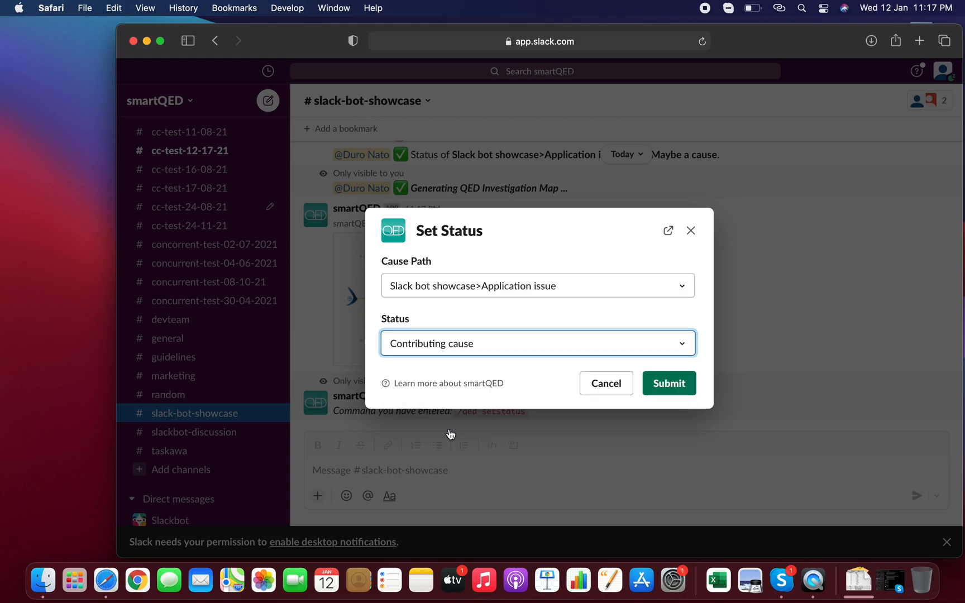
left_click(671, 381)
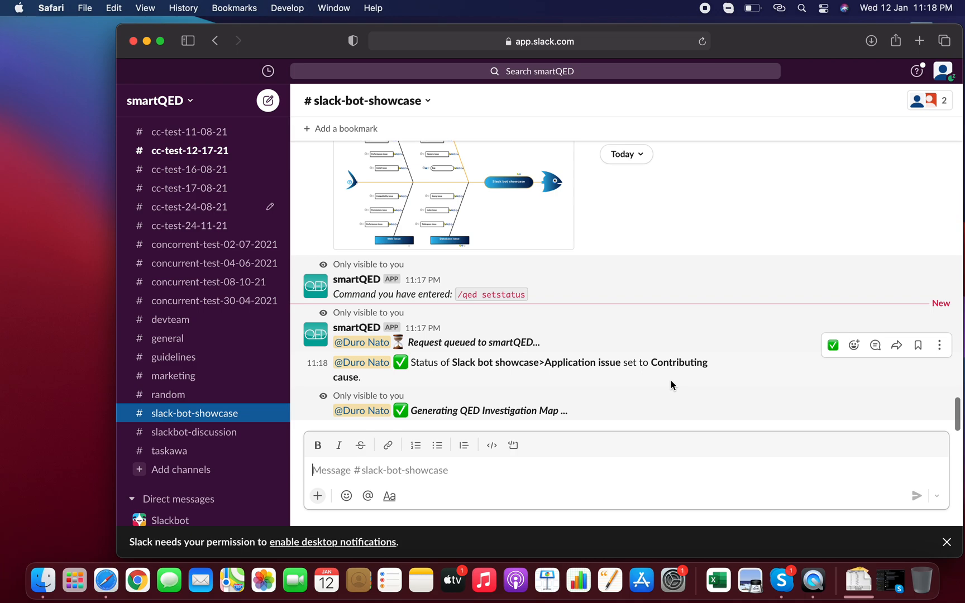
left_click(520, 389)
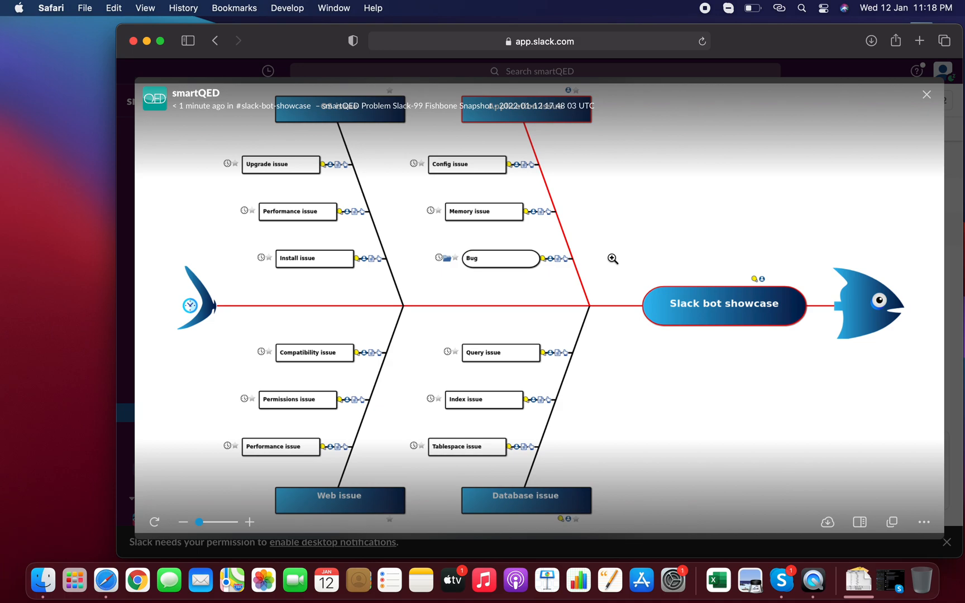
left_click(925, 99)
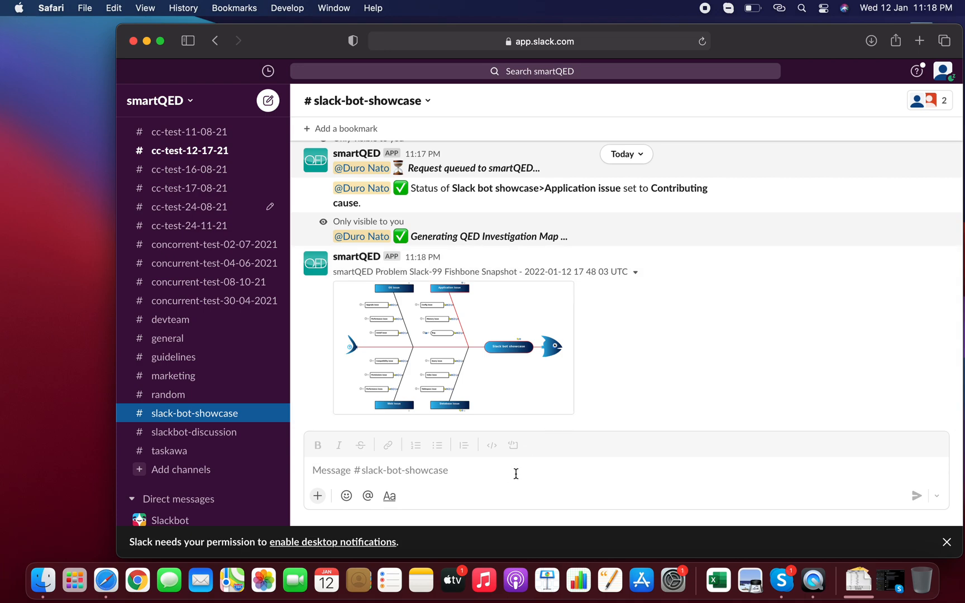
- Run /qed setstatus again and set the cause path to Slack bot showcase>Database issue>Query issue
left_click(317, 495)
type("qed")
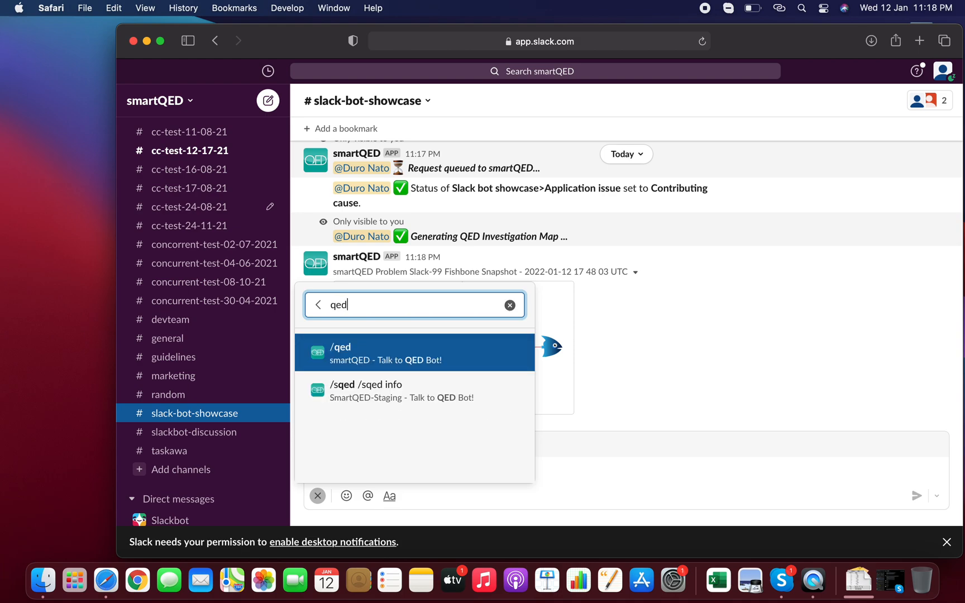
key("Return")
type("setstatus")
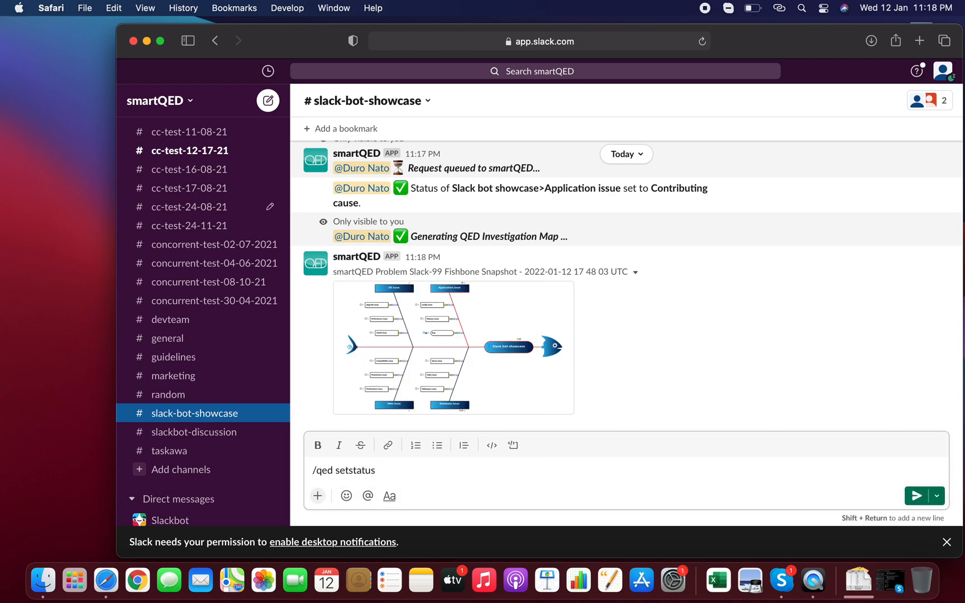
key("Return")
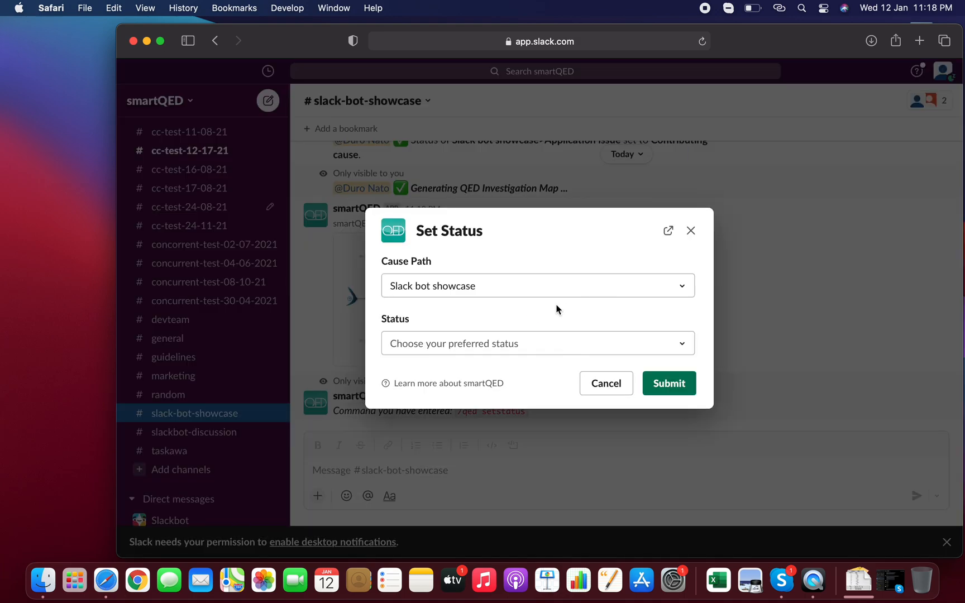
left_click(585, 287)
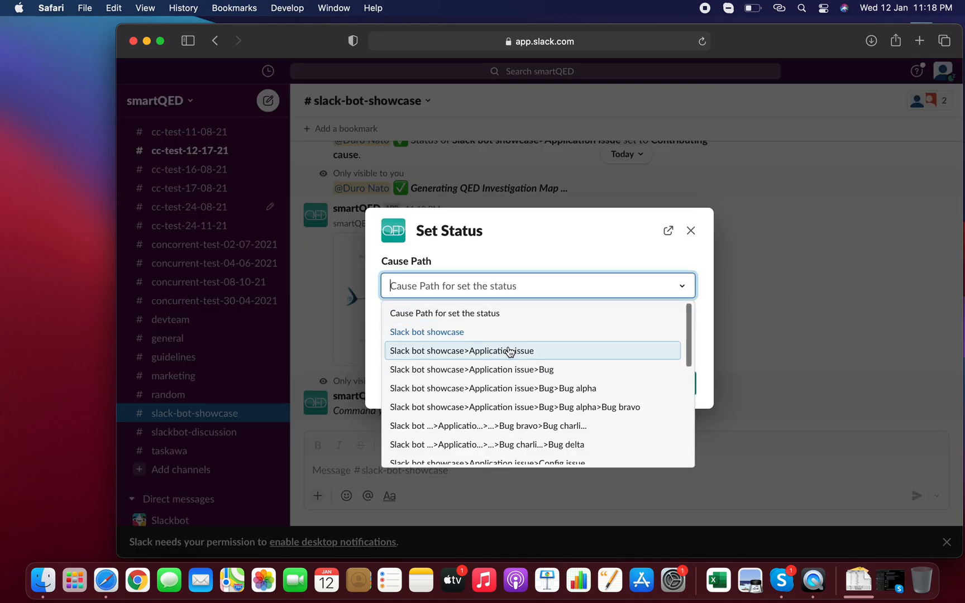
key("Down")
key("Down")
key("Down")
key("Down")
key("Down")
key("Down")
key("Down")
key("Down")
key("Down")
key("Down")
key("Down")
key("Down")
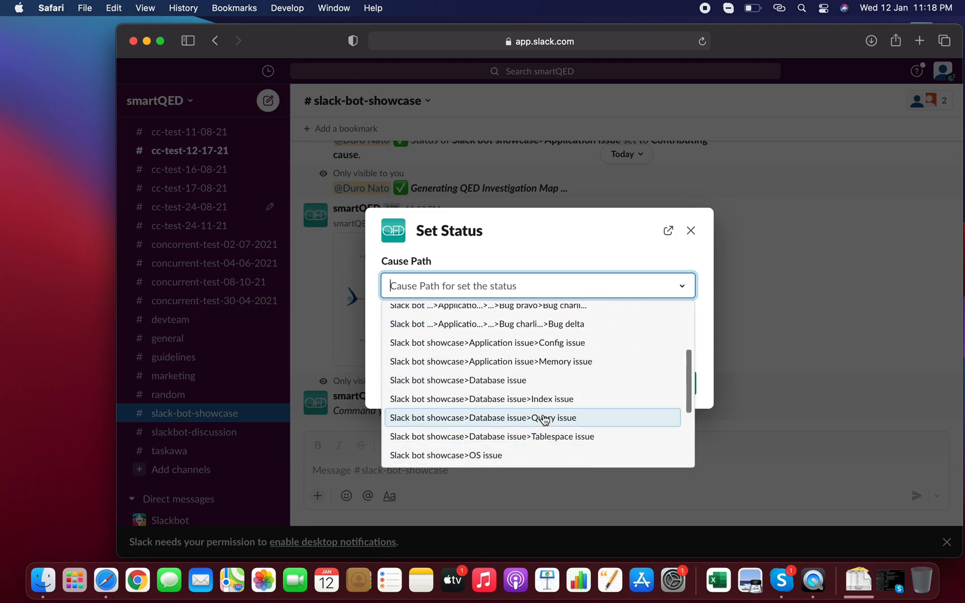
left_click(545, 420)
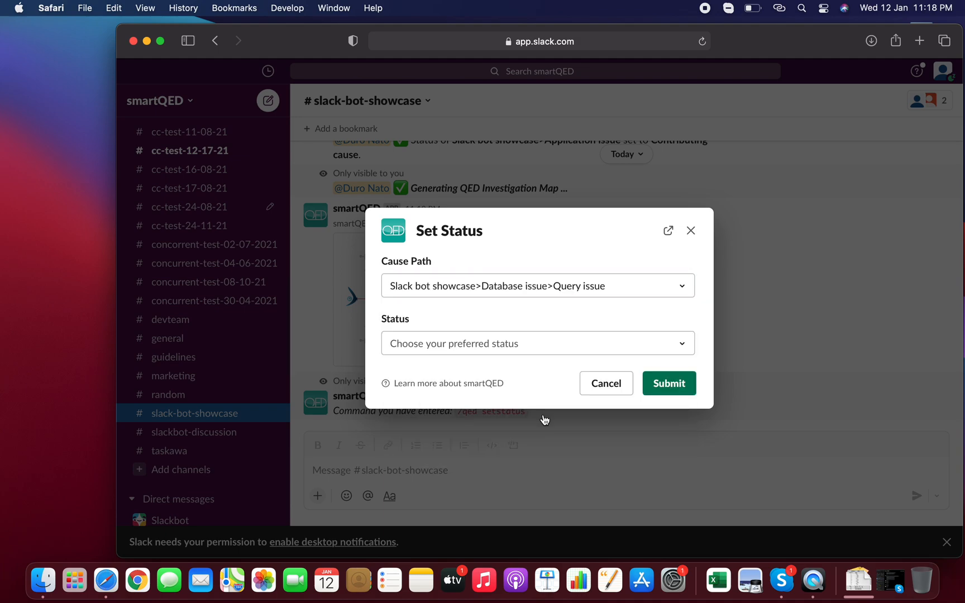
- Submit the Query issue's status as Maybe a cause and view the posted fishbone snapshot enlarged
left_click(581, 345)
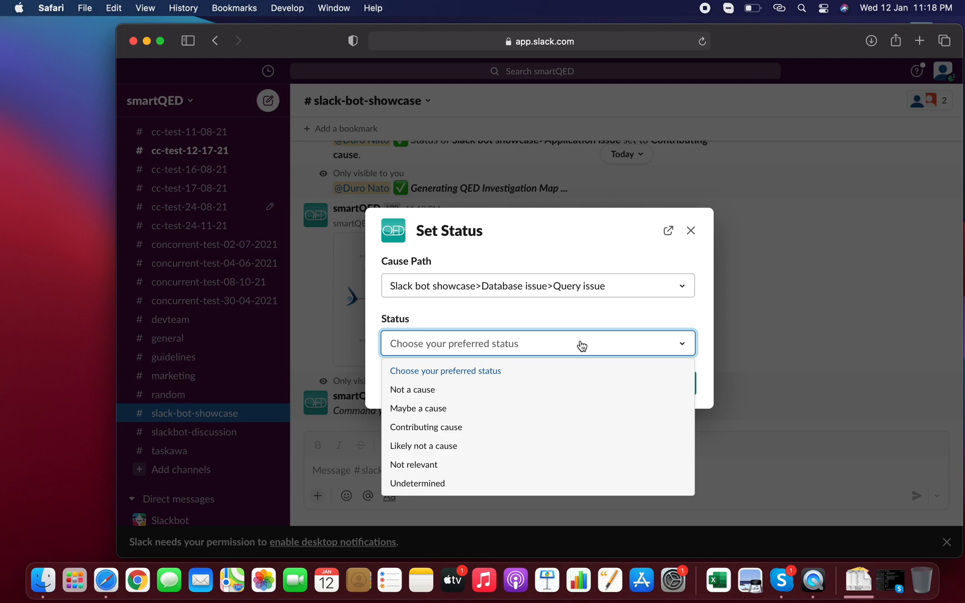
left_click(465, 408)
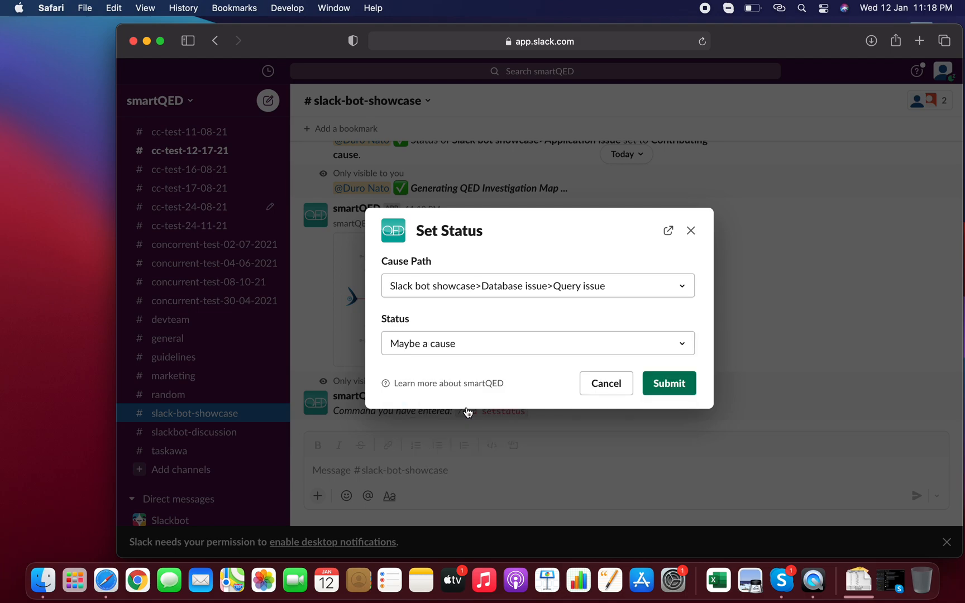
left_click(674, 383)
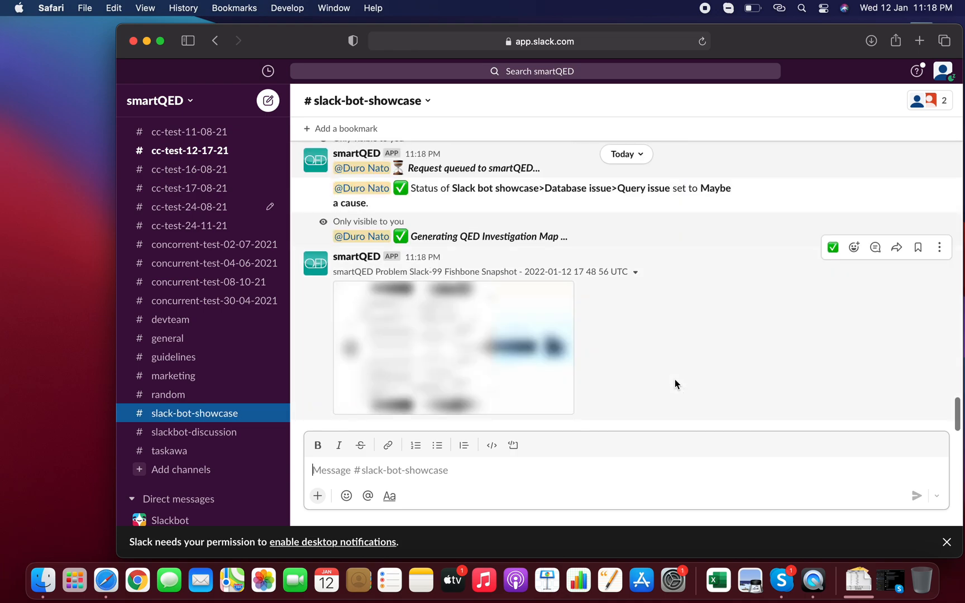
left_click(485, 321)
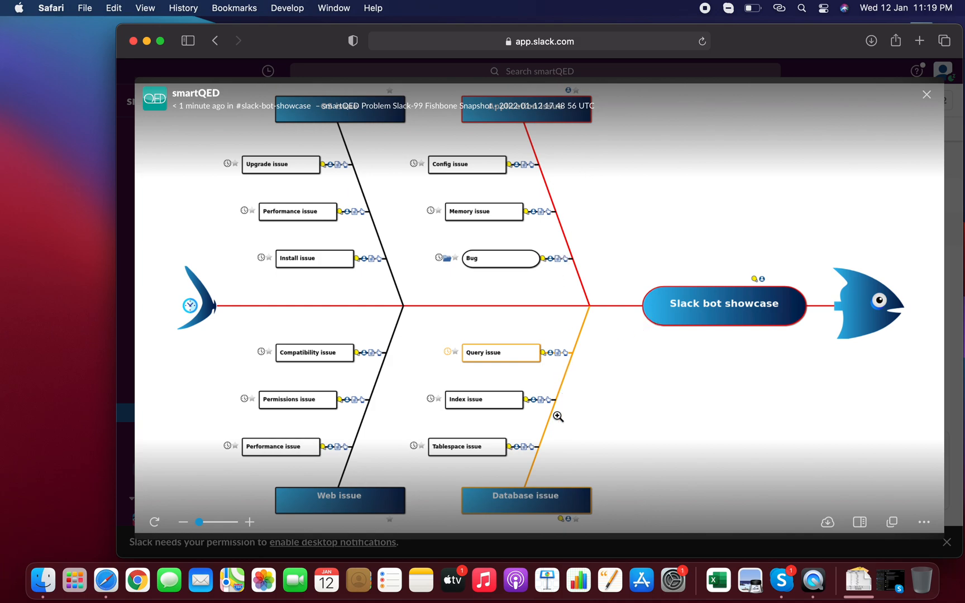
left_click(926, 94)
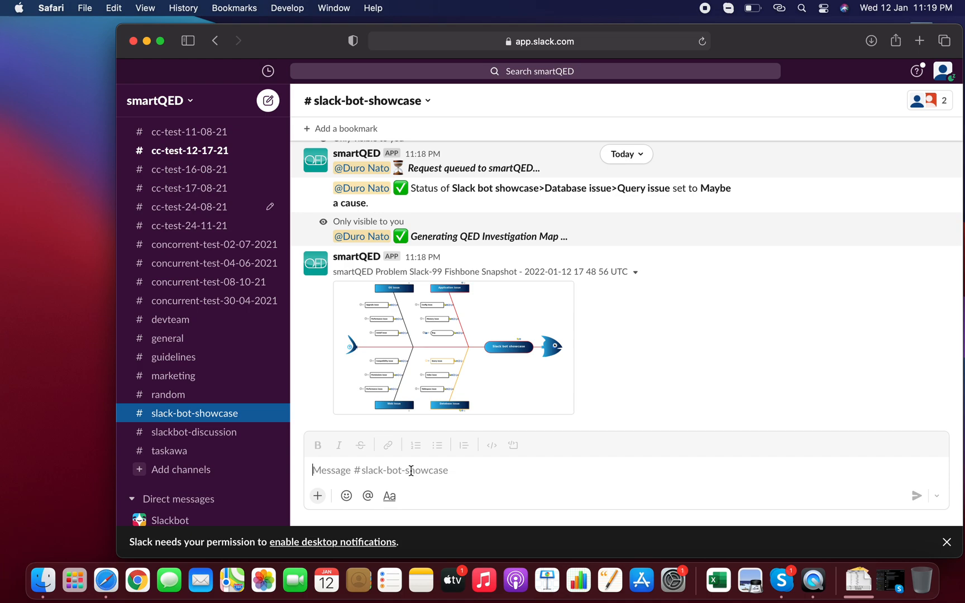
- Lock the problem with /qed lock and review the snapshot and cause paths that the bot posts
type("/qed l")
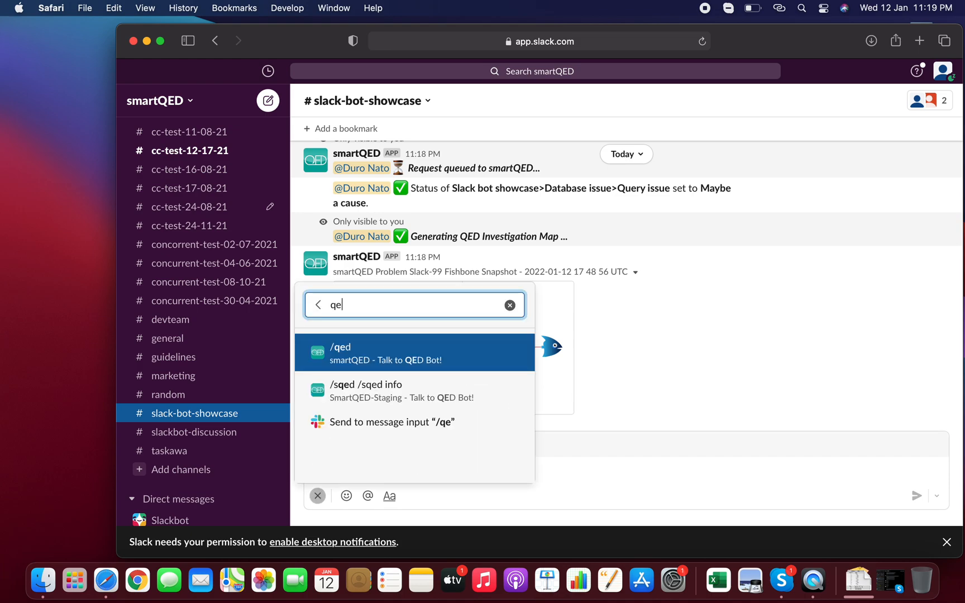
type("ock")
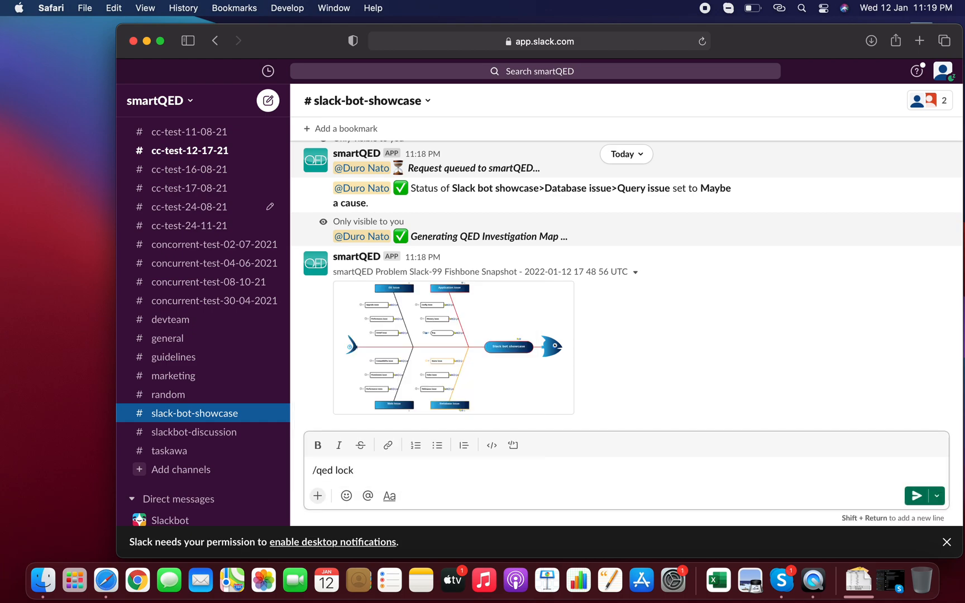
key("Return")
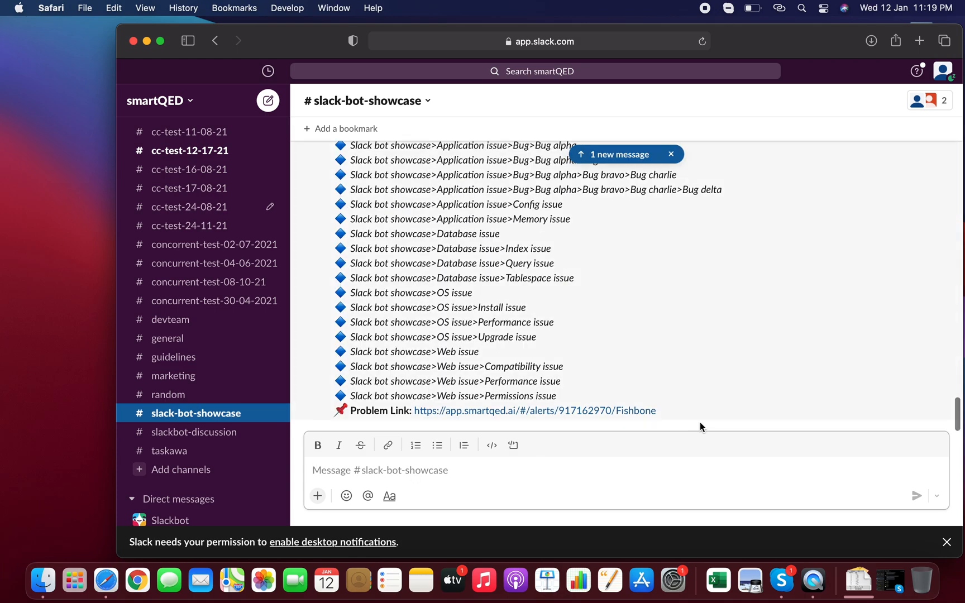
scroll(960, 425, "up", 10)
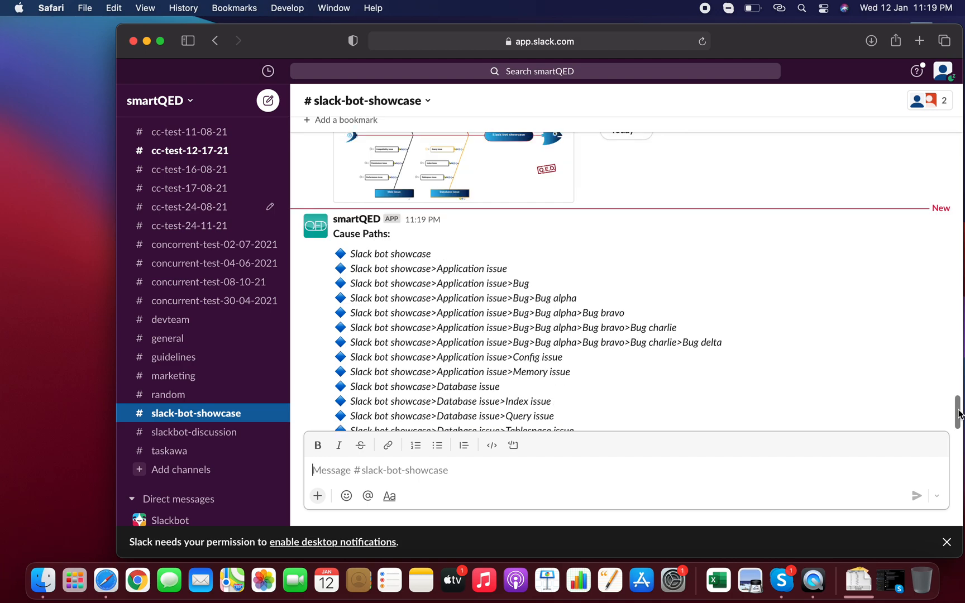
scroll(958, 423, "down", 10)
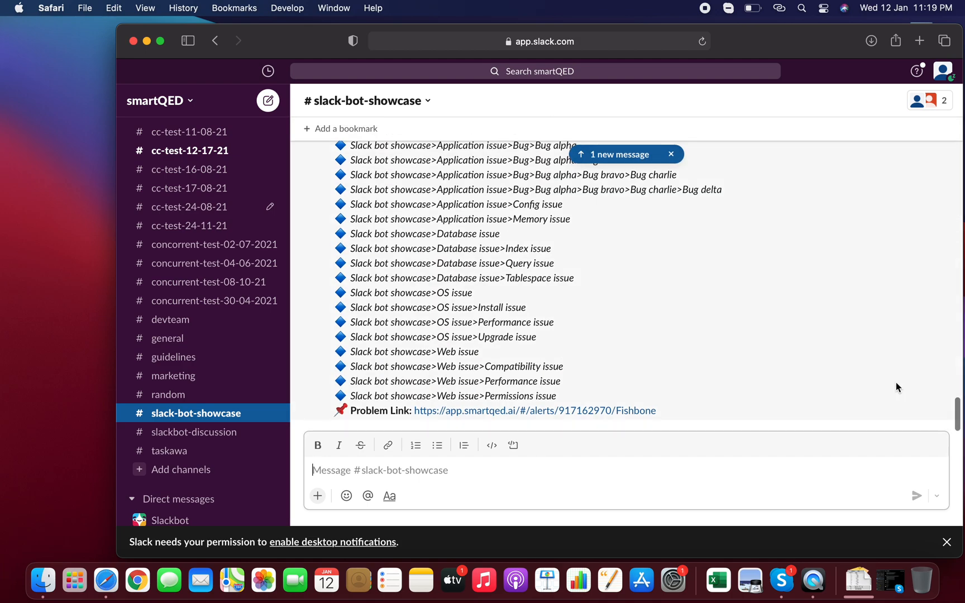
left_click(615, 155)
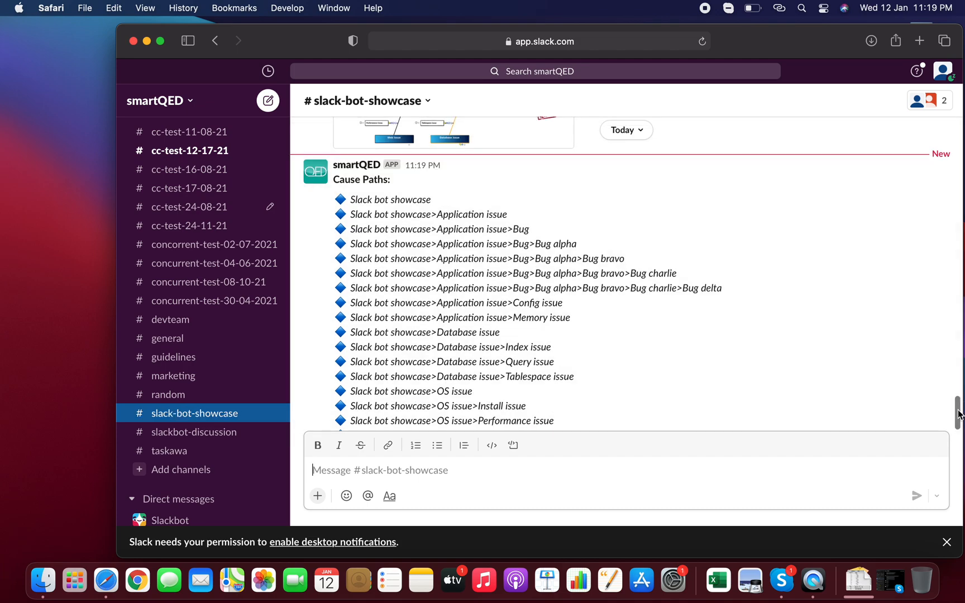
scroll(958, 416, "down", 4)
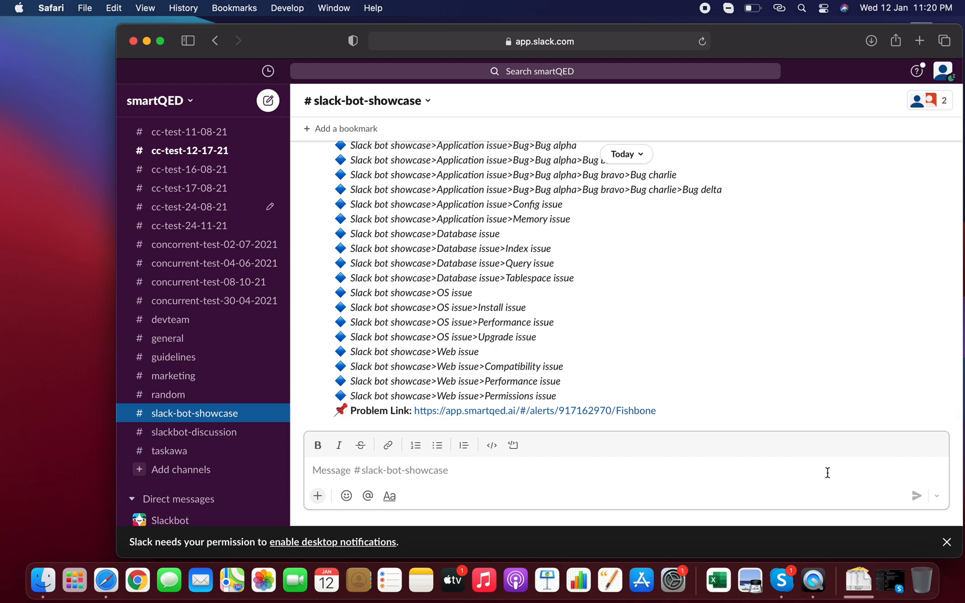
- Unlock the problem with /qed unlock and look back through the bot's posted snapshots and cause paths
type("/qed")
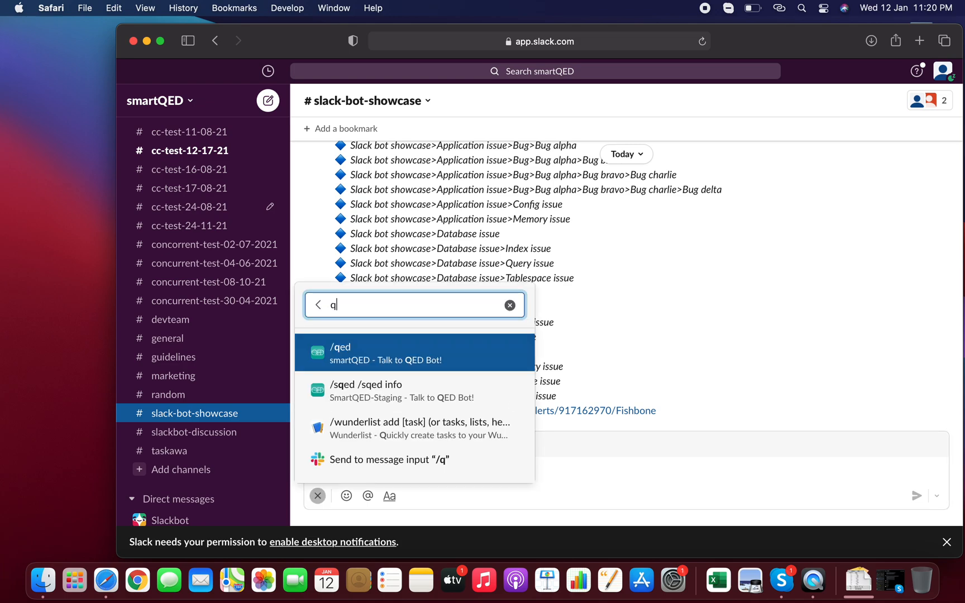
key("Return")
type("unloc")
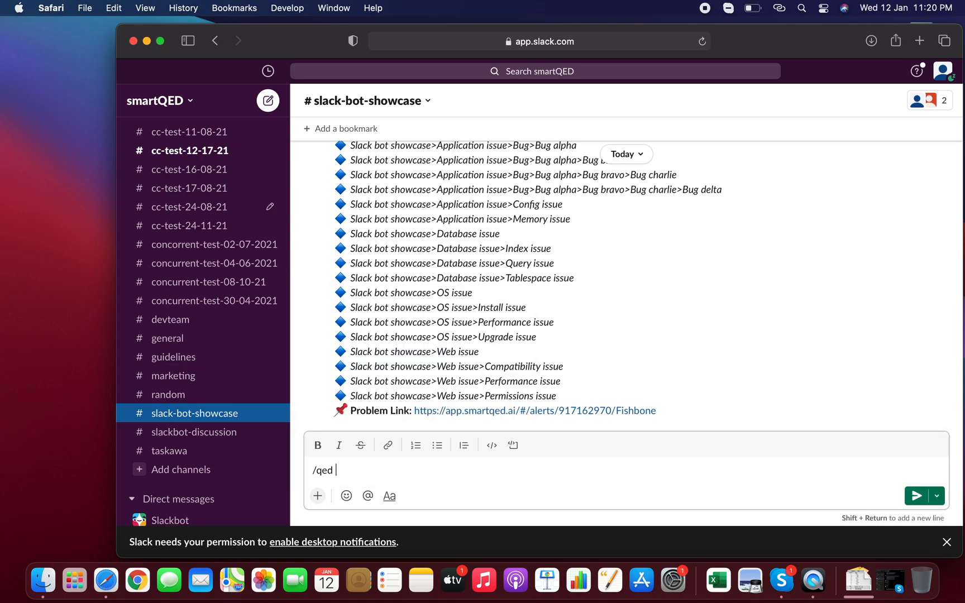
type("k")
key("Return")
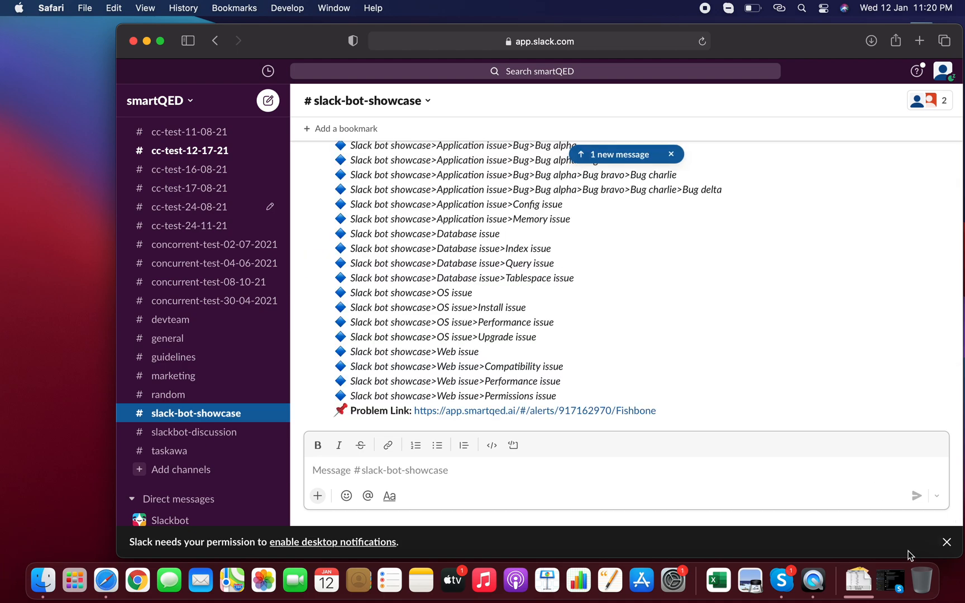
left_click(621, 154)
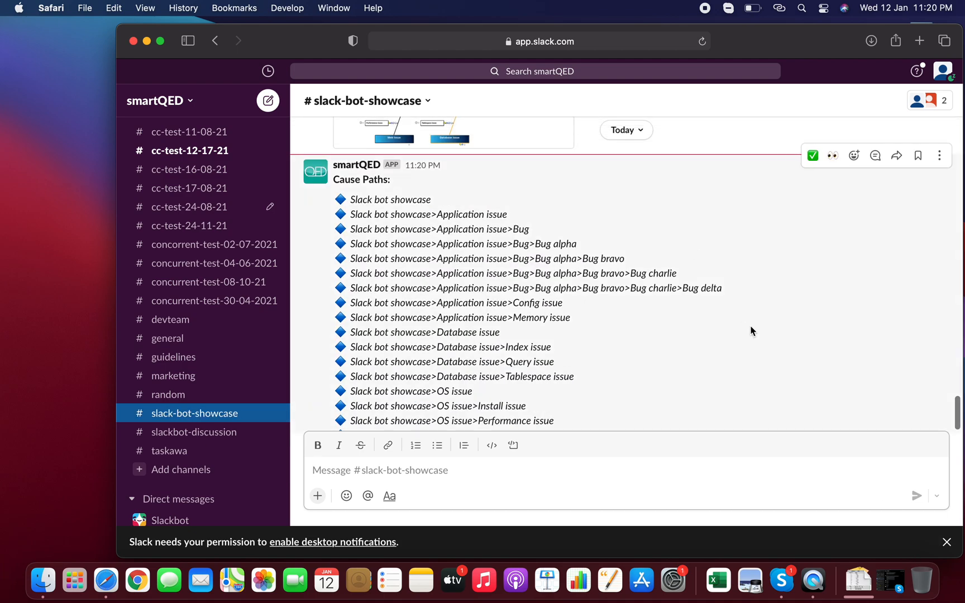
mouse_move(957, 418)
left_mouse_down()
mouse_move(957, 398)
mouse_move(957, 409)
left_mouse_up()
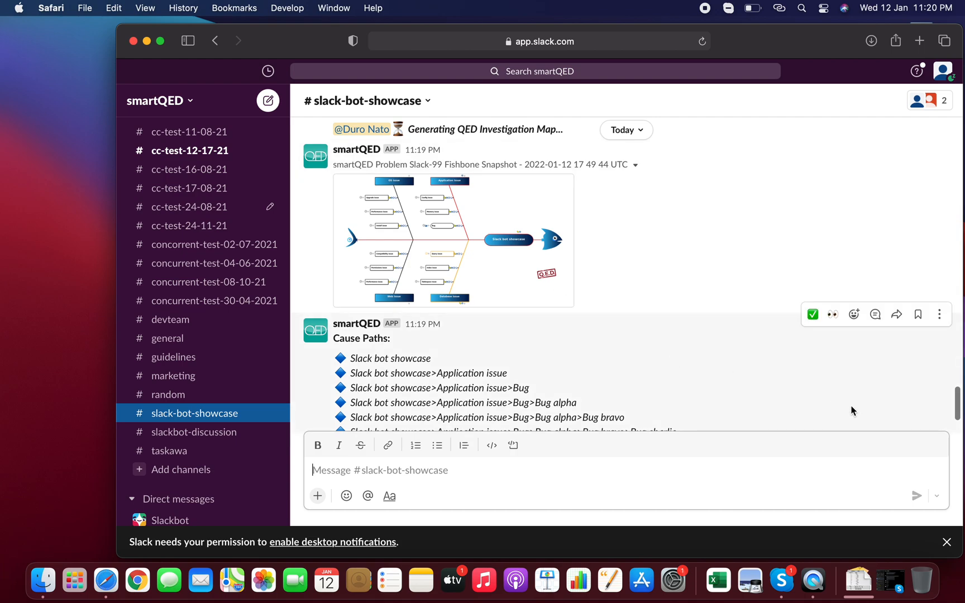
left_click_drag(956, 404, 956, 431)
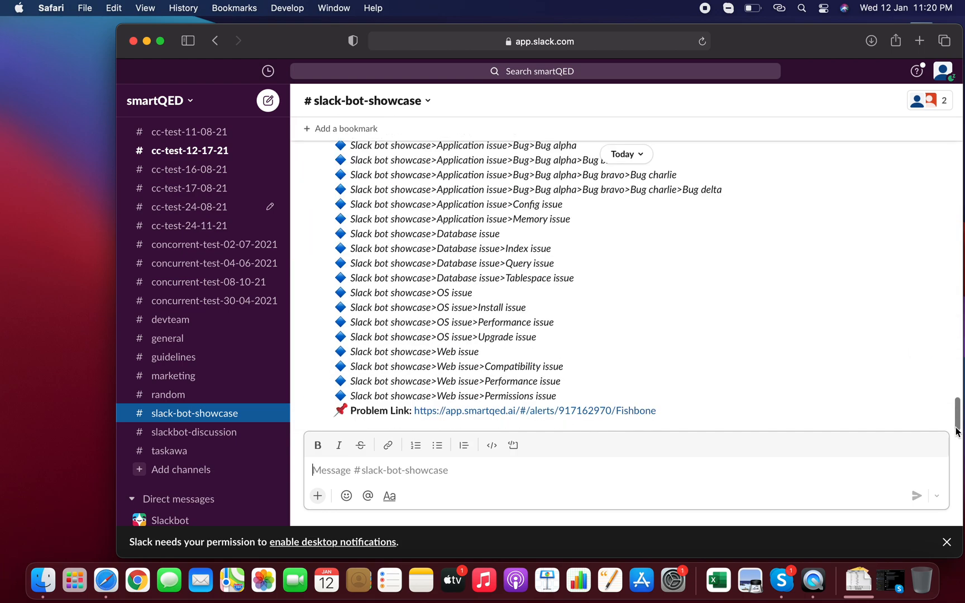